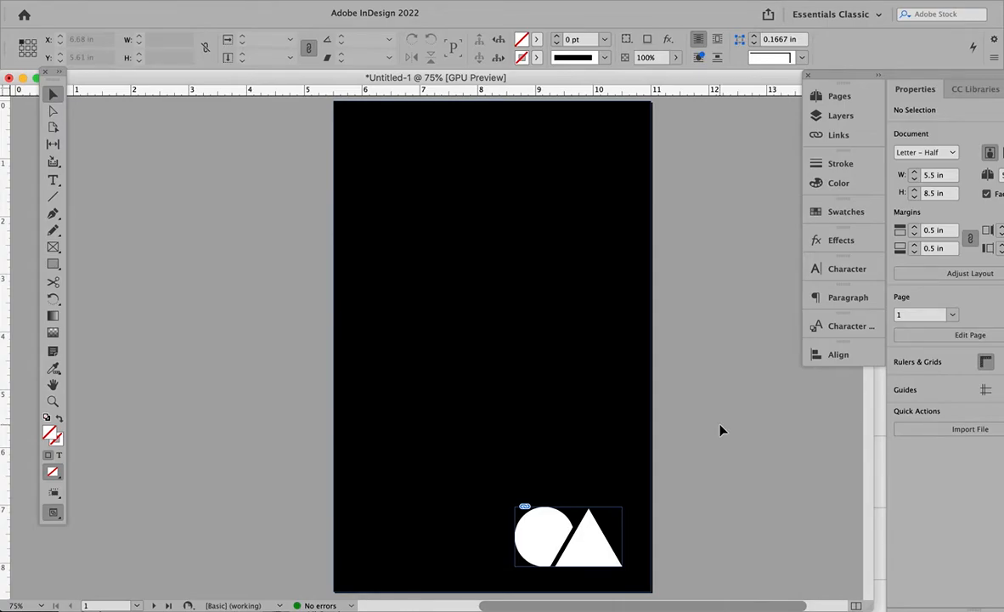
- Look over the black cover page with its small logo and the two-page logo spread
{"action": "scroll", "coordinate": [720, 430], "scroll_direction": "down", "scroll_amount": 10}
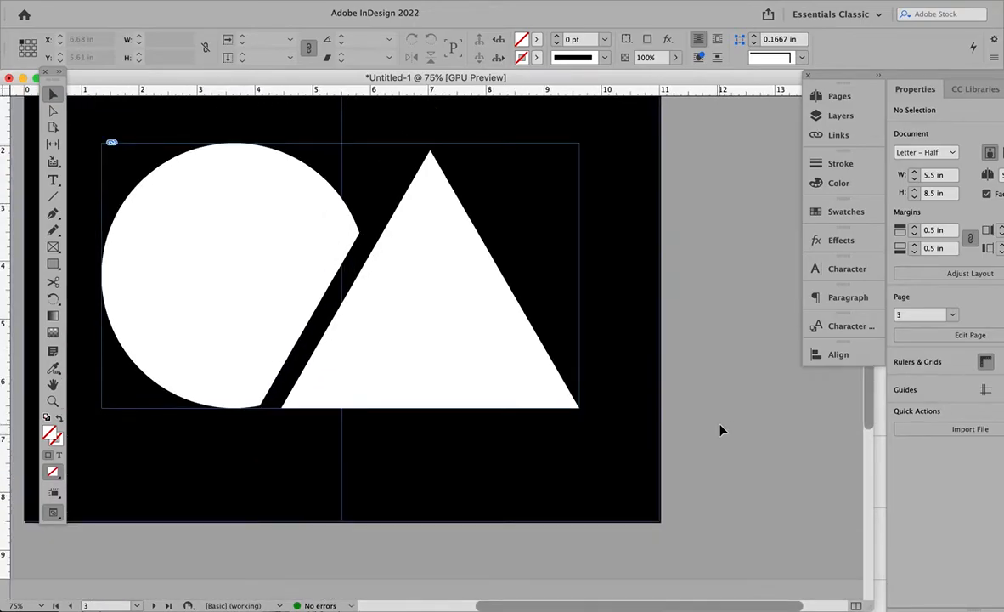
{"action": "scroll", "coordinate": [720, 430], "scroll_direction": "up", "scroll_amount": 10}
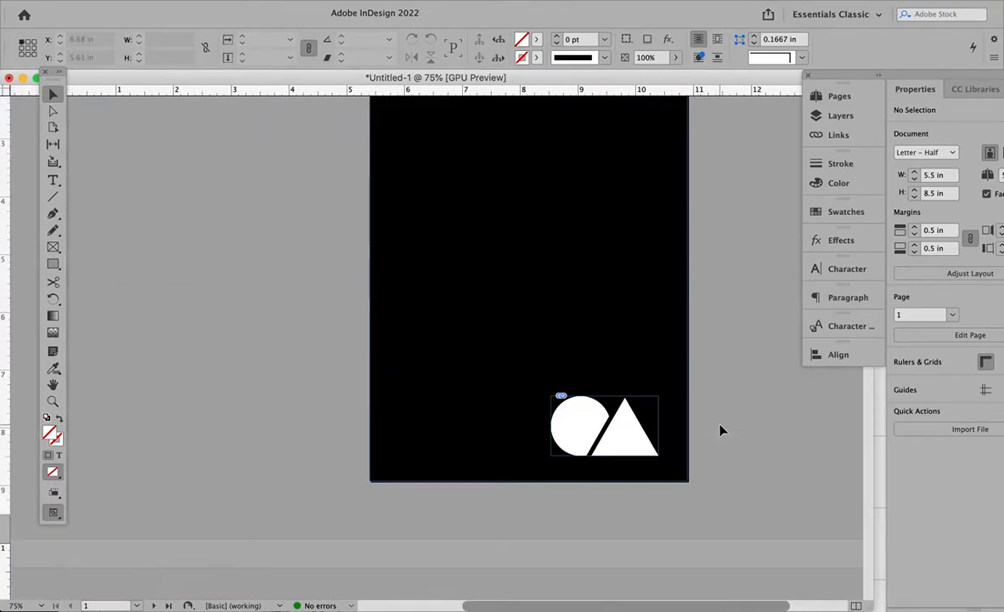
{"action": "scroll", "coordinate": [720, 430], "scroll_direction": "down", "scroll_amount": 8}
{"action": "scroll", "coordinate": [720, 430], "scroll_direction": "up", "scroll_amount": 10}
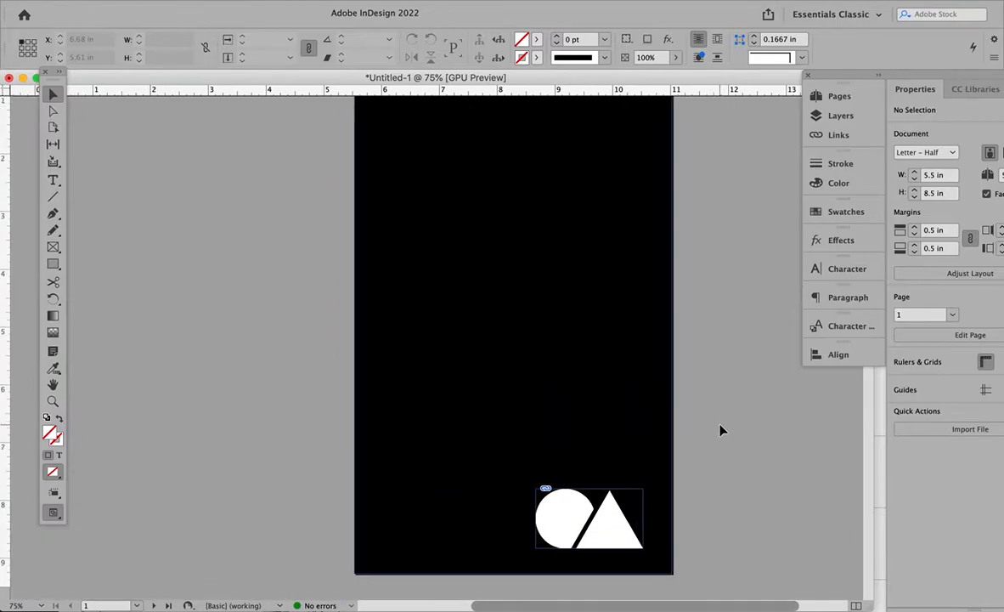
{"action": "scroll", "coordinate": [720, 430], "scroll_direction": "down", "scroll_amount": 3}
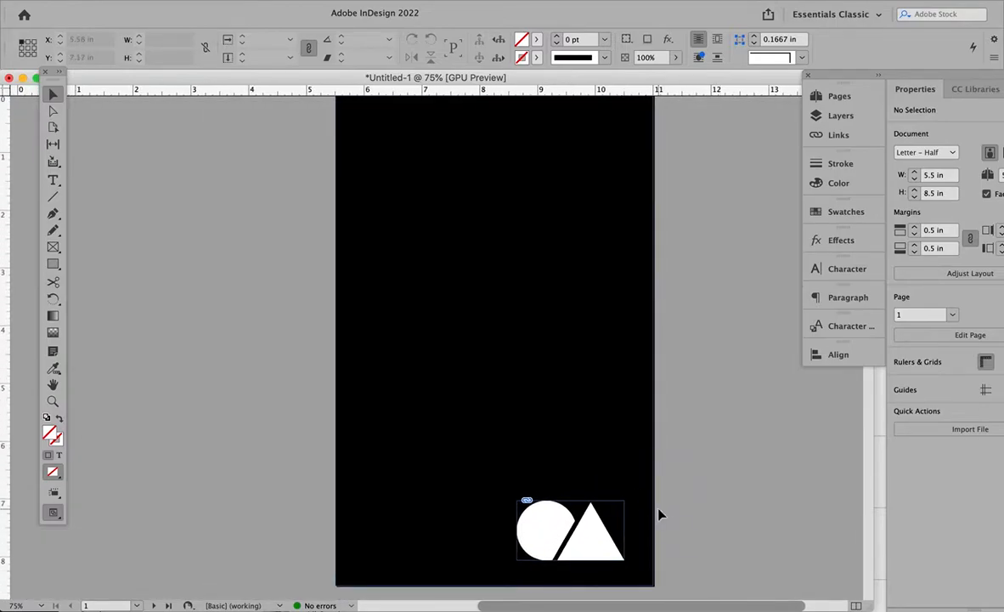
{"action": "scroll", "coordinate": [705, 381], "scroll_direction": "up", "scroll_amount": 2}
{"action": "scroll", "coordinate": [702, 380], "scroll_direction": "down", "scroll_amount": 2}
{"action": "right_click", "coordinate": [702, 377]}
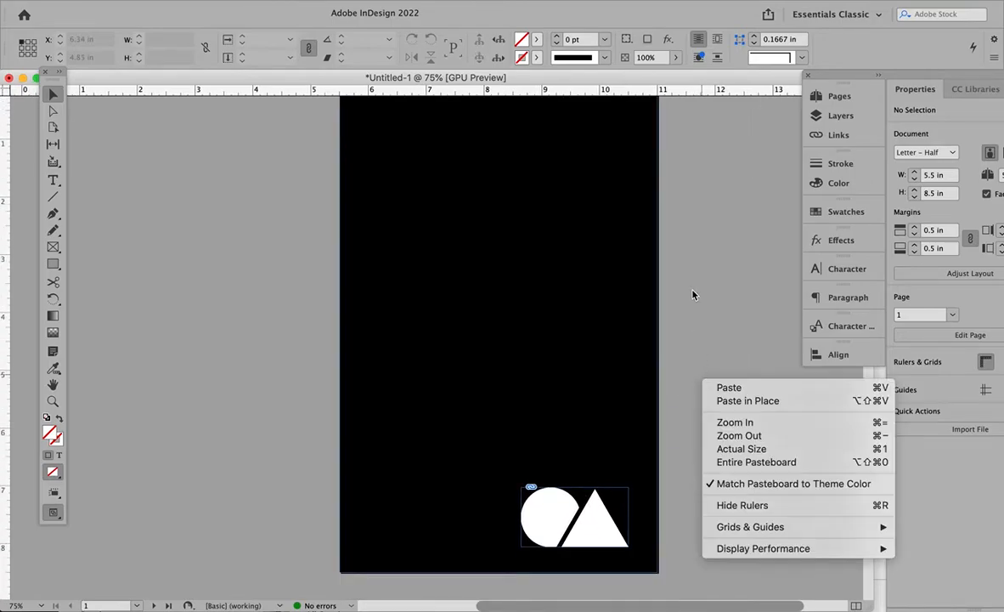
{"action": "key", "text": "Escape"}
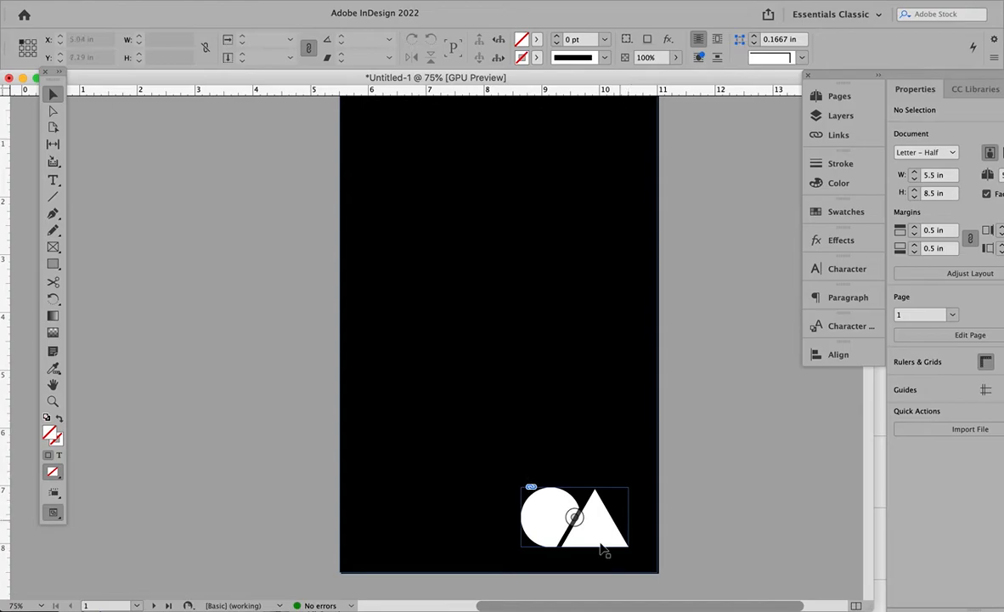
{"action": "scroll", "coordinate": [267, 402], "scroll_direction": "right", "scroll_amount": 2}
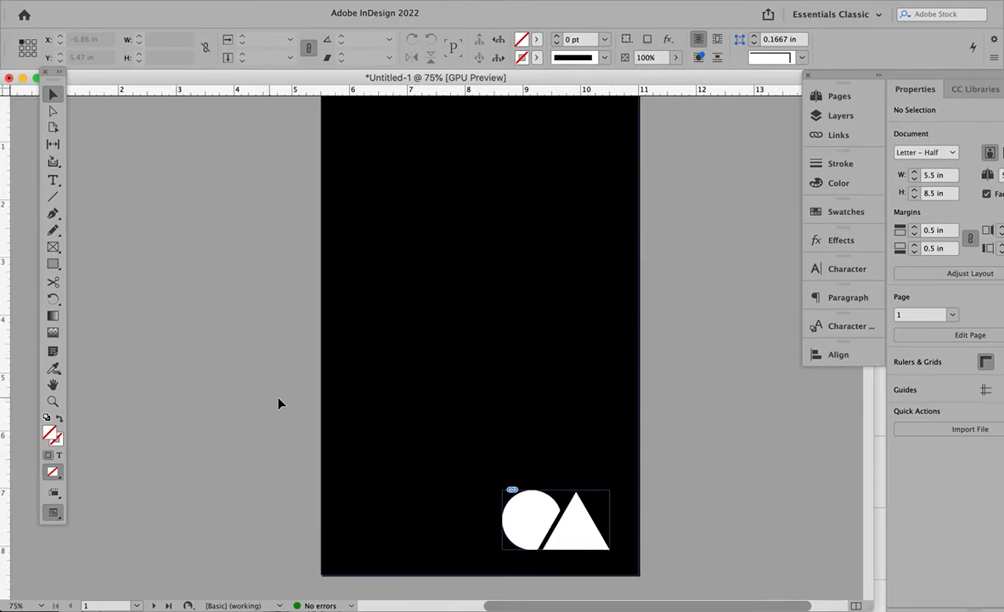
{"action": "left_click", "coordinate": [581, 525]}
{"action": "left_click", "coordinate": [679, 490]}
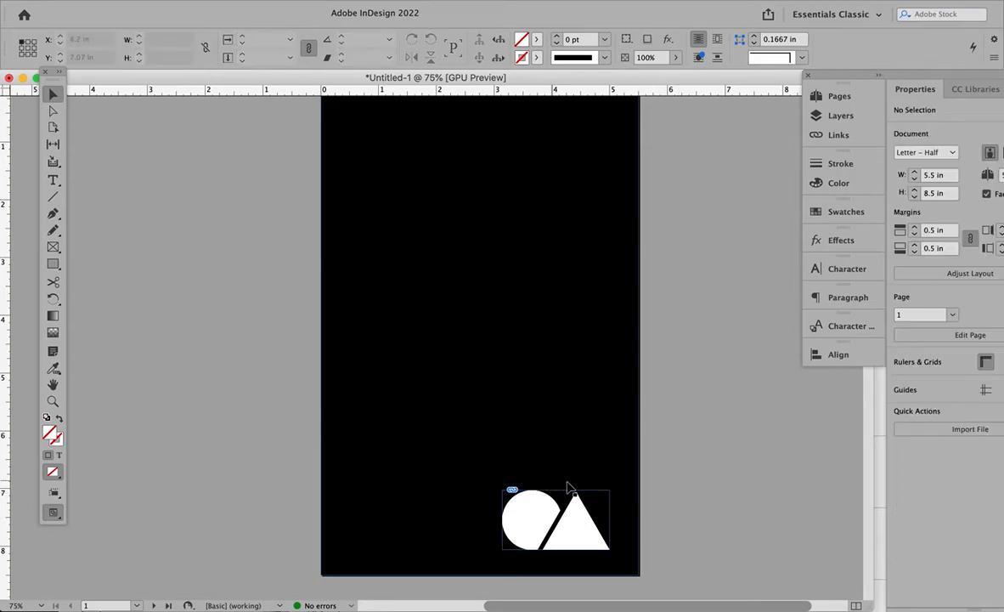
- Hide the frame edges in the document view
{"action": "left_click", "coordinate": [323, 0]}
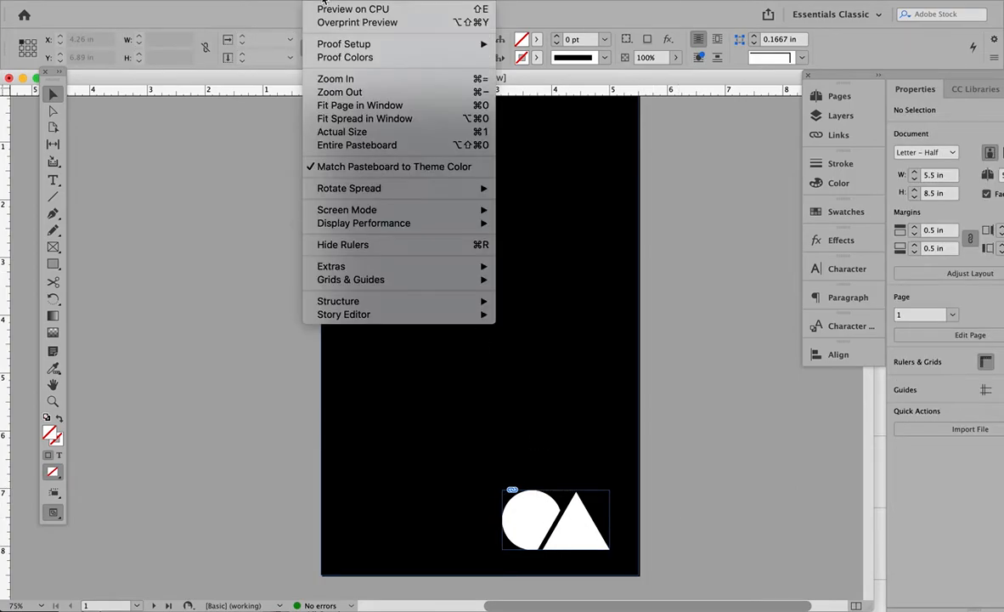
{"action": "mouse_move", "coordinate": [476, 268]}
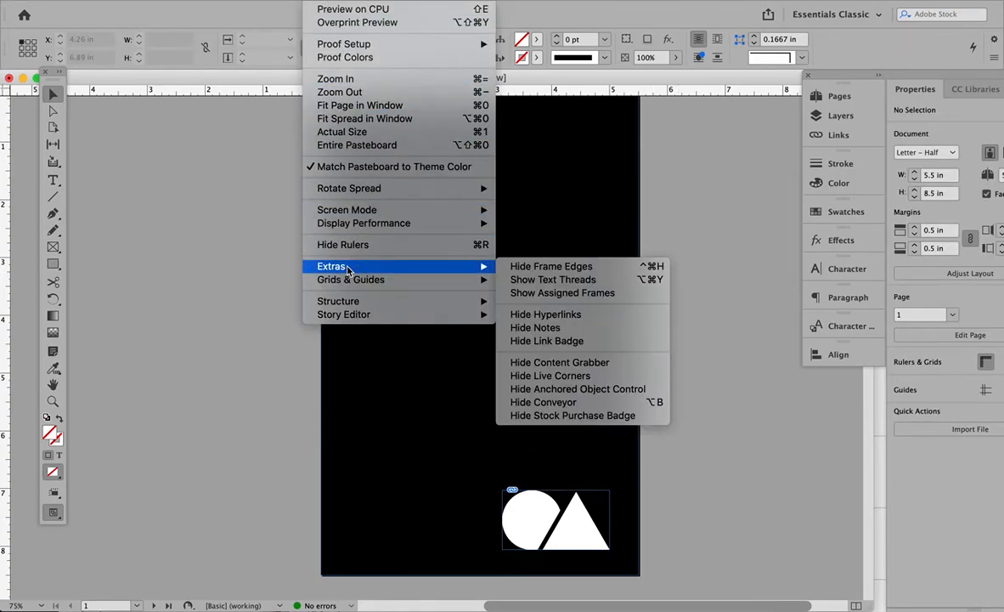
{"action": "left_click", "coordinate": [540, 267]}
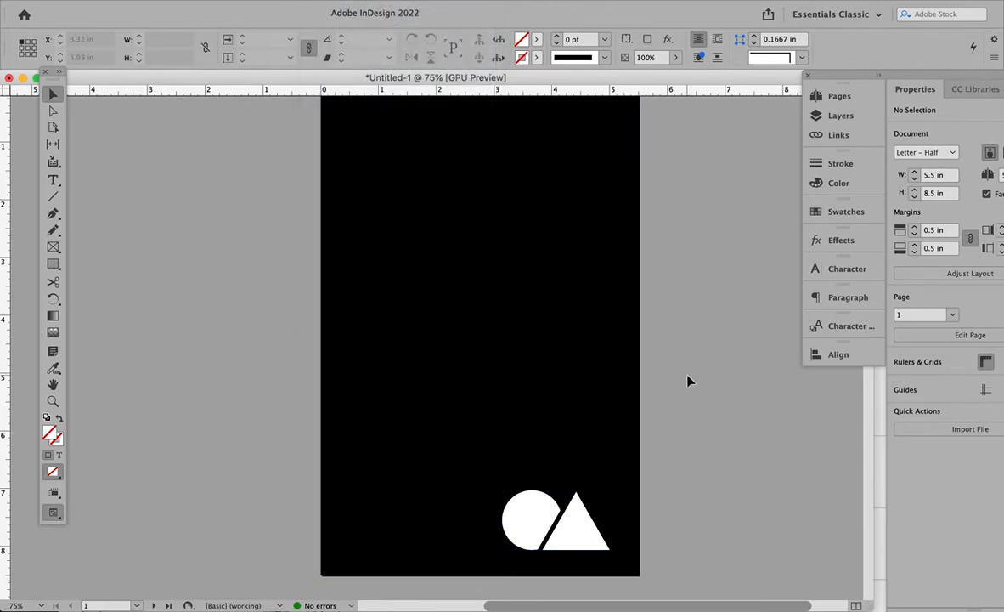
- Review the arrangement of the document's single page and spreads in the Pages overview
{"action": "scroll", "coordinate": [688, 382], "scroll_direction": "up", "scroll_amount": 2}
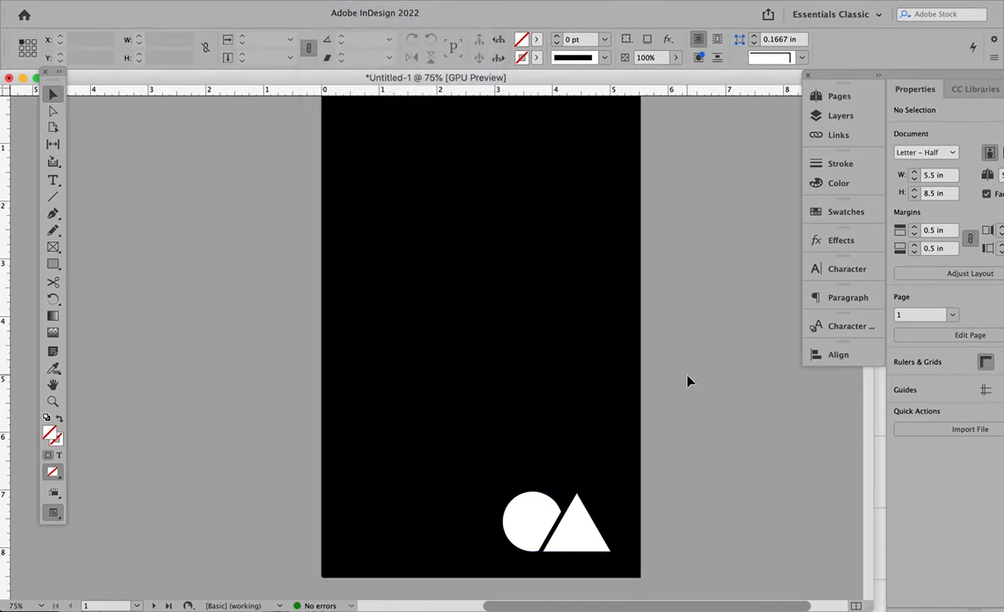
{"action": "scroll", "coordinate": [688, 382], "scroll_direction": "down", "scroll_amount": 1}
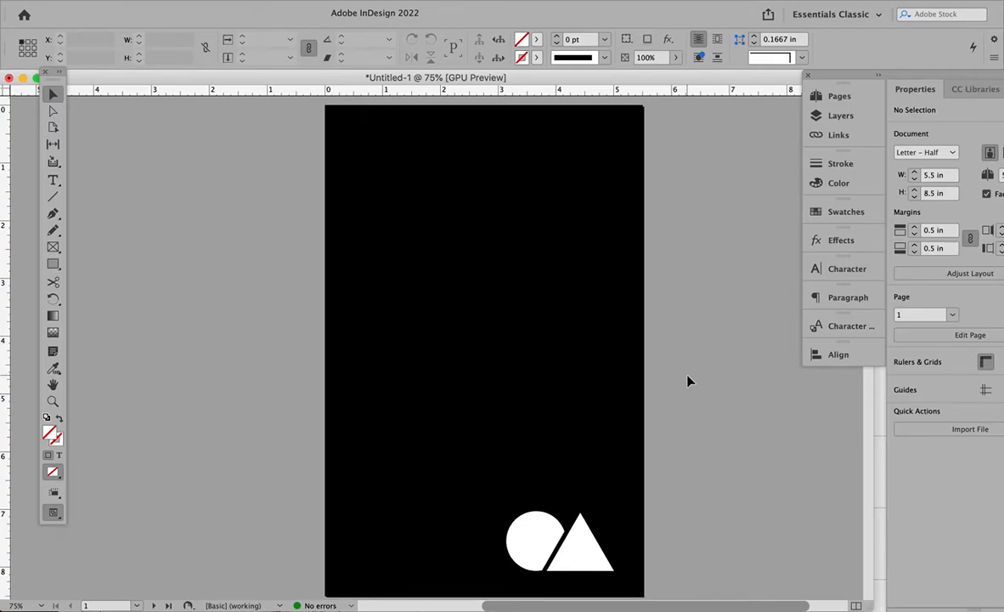
{"action": "scroll", "coordinate": [688, 381], "scroll_direction": "down", "scroll_amount": 1}
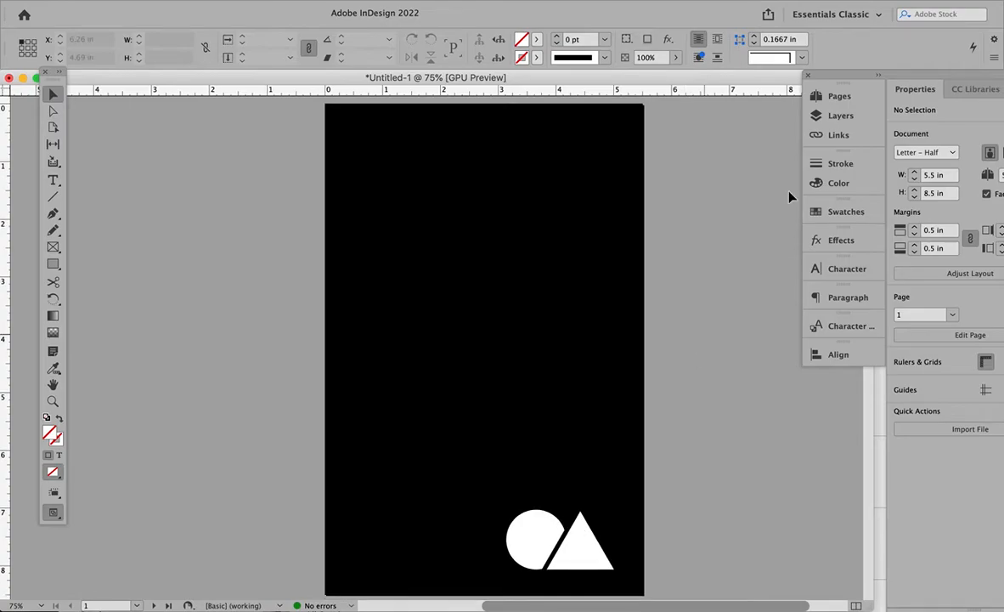
{"action": "left_click", "coordinate": [839, 99]}
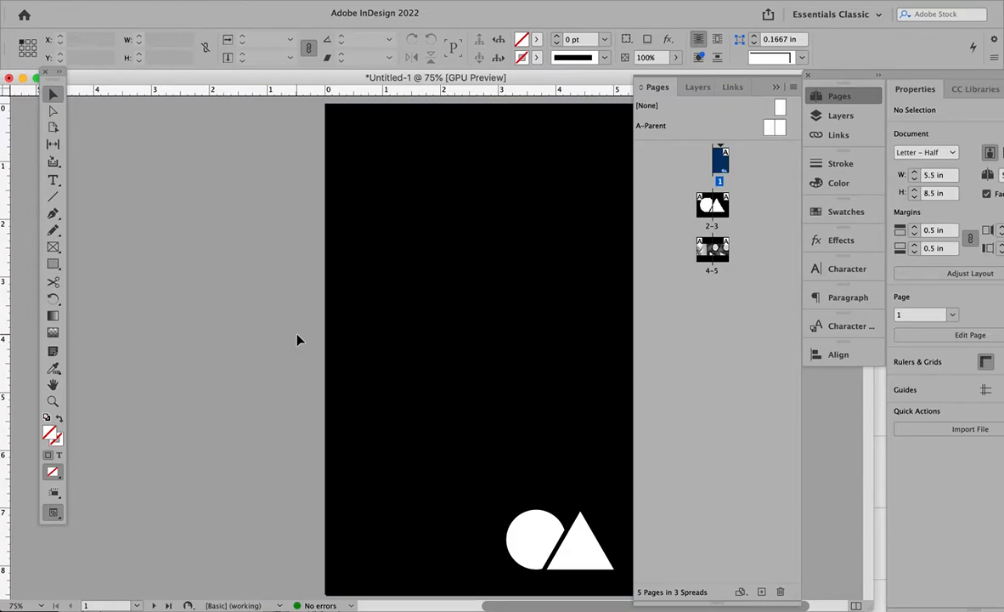
{"action": "left_click", "coordinate": [777, 86]}
- Inspect the separate black background rectangles on the two pages of the 2–3 spread
{"action": "scroll", "coordinate": [711, 344], "scroll_direction": "down", "scroll_amount": 10}
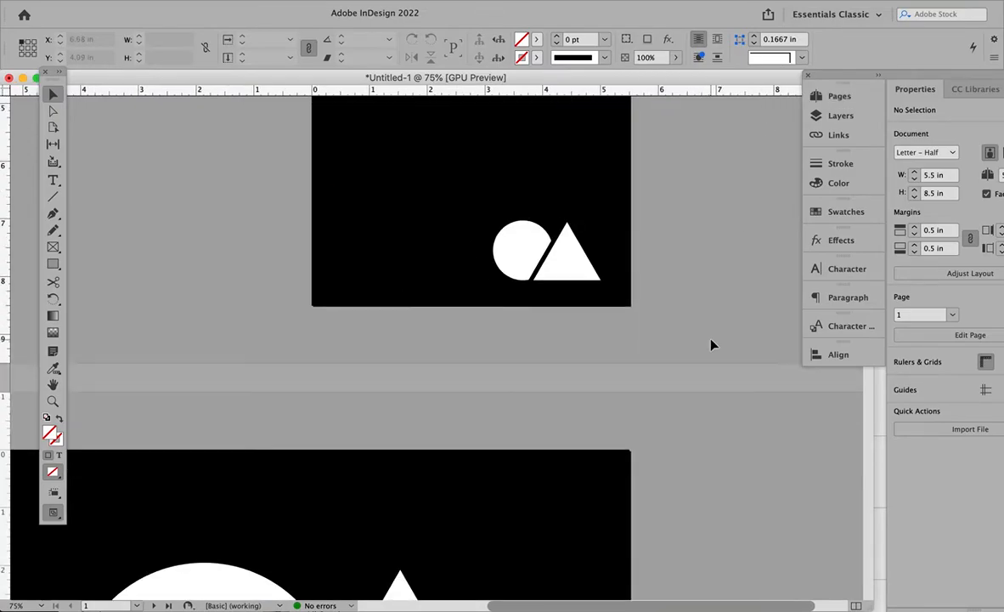
{"action": "scroll", "coordinate": [714, 346], "scroll_direction": "down", "scroll_amount": 5}
{"action": "scroll", "coordinate": [714, 346], "scroll_direction": "left", "scroll_amount": 2}
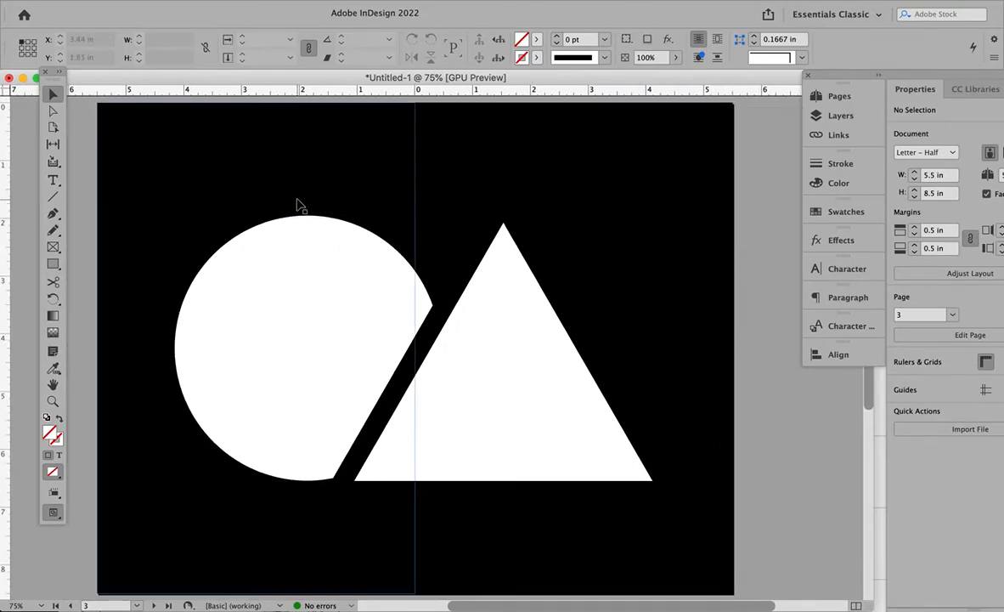
{"action": "left_click", "coordinate": [567, 177]}
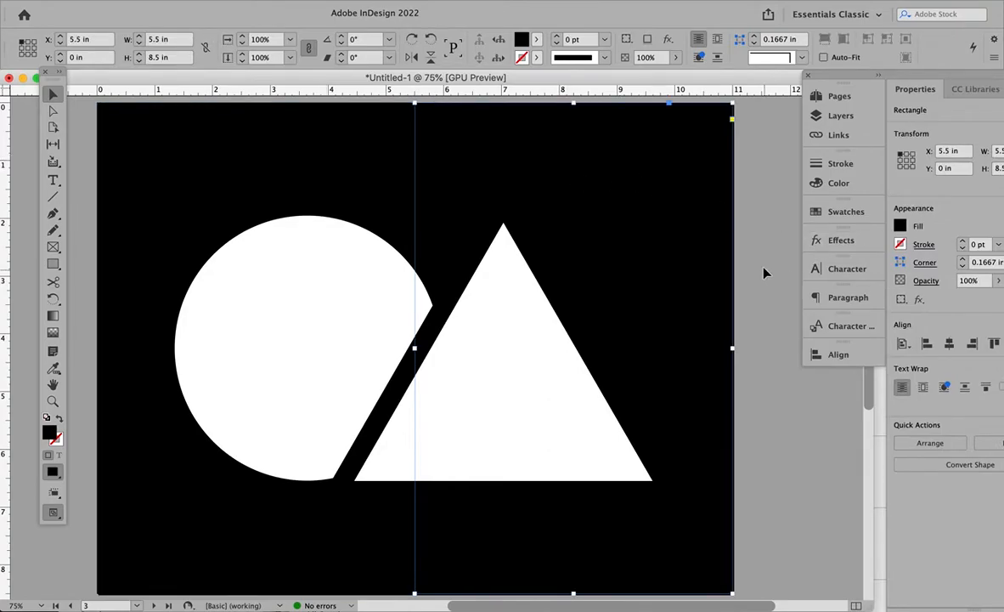
{"action": "left_click", "coordinate": [766, 377]}
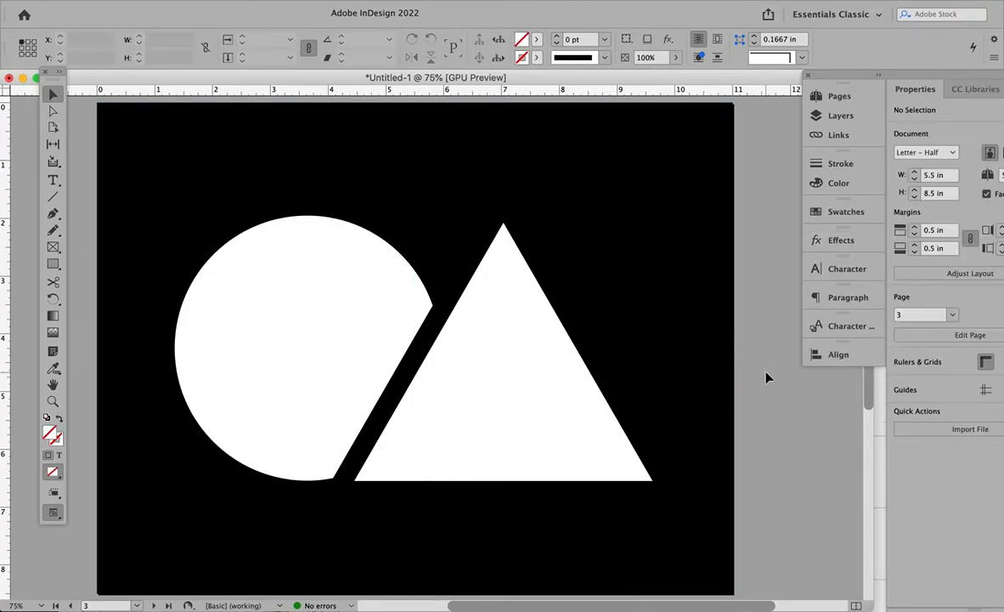
{"action": "left_click", "coordinate": [338, 158]}
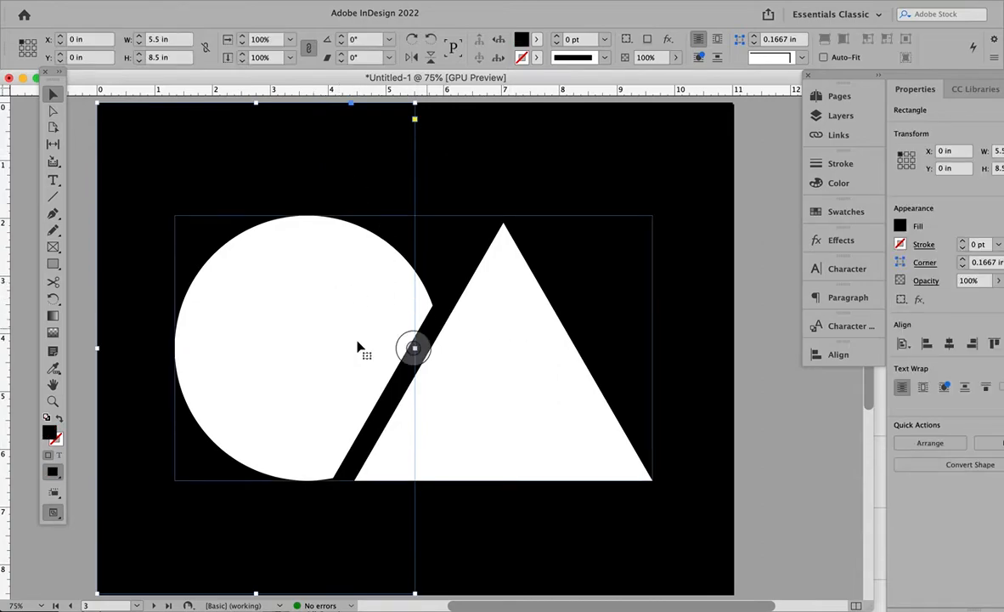
{"action": "left_click", "coordinate": [749, 291]}
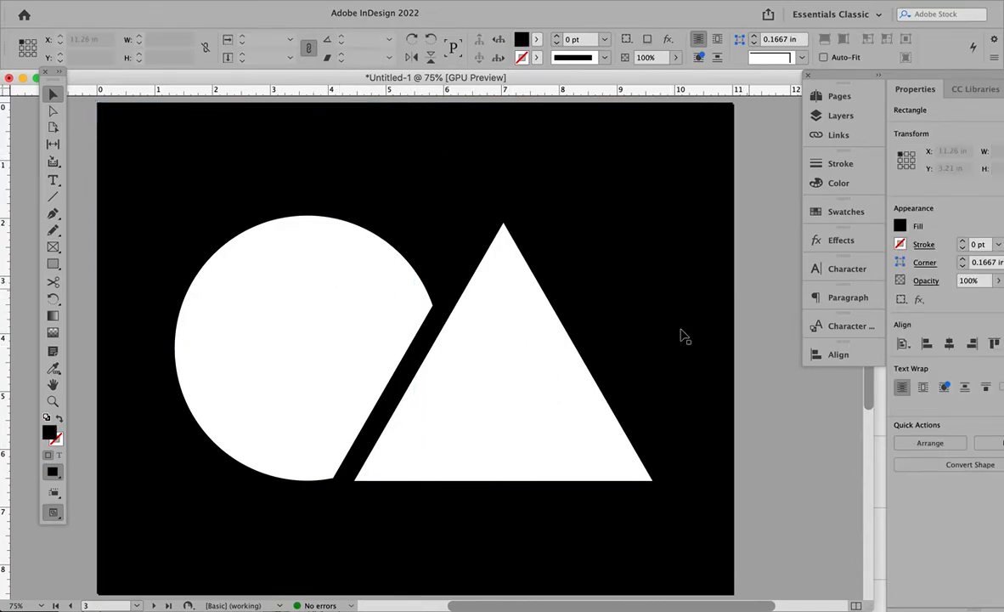
- Copy the logo that spans the 2–3 spread and paste the duplicate in place over the original
{"action": "left_click", "coordinate": [523, 406]}
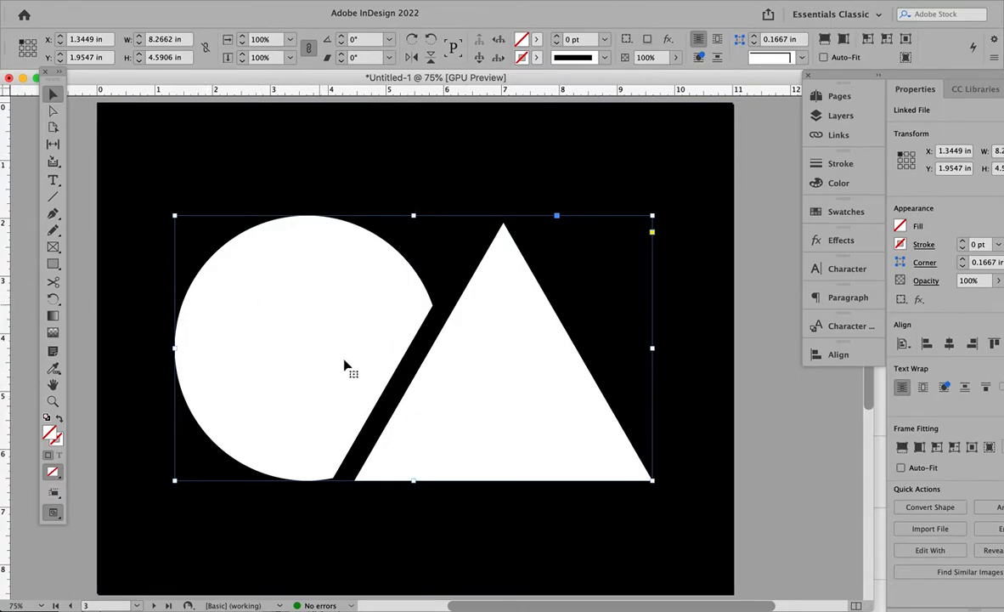
{"action": "left_click", "coordinate": [132, 3]}
{"action": "left_click", "coordinate": [147, 63]}
{"action": "left_click", "coordinate": [133, 3]}
{"action": "left_click", "coordinate": [170, 112]}
- Show the page guides and crop one logo copy to the right page and the other to the left page, both at the spine
{"action": "key", "text": "w"}
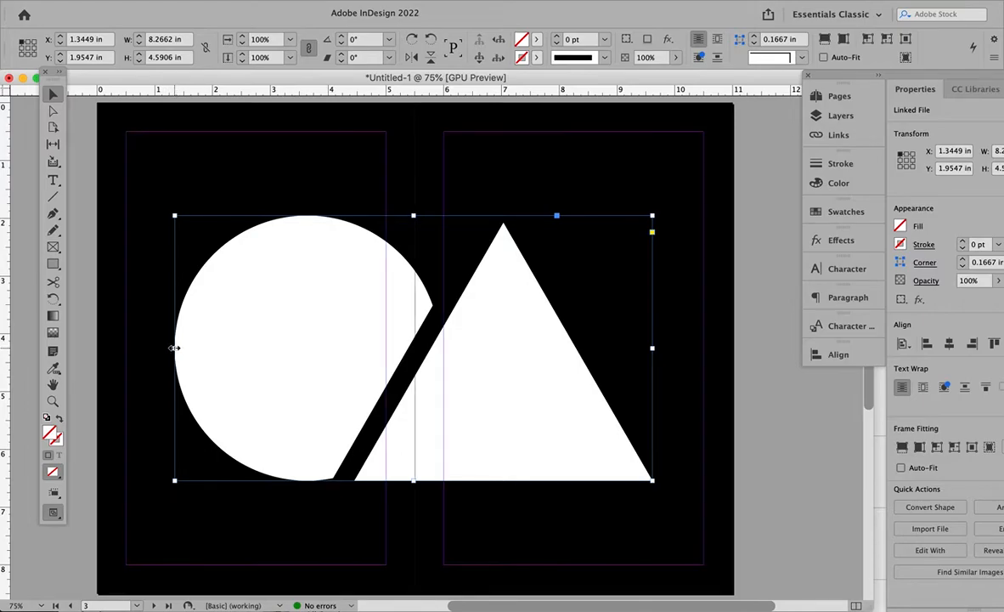
{"action": "left_click_drag", "start_coordinate": [174, 349], "coordinate": [414, 348]}
{"action": "key", "text": "super+z"}
{"action": "left_click_drag", "start_coordinate": [652, 347], "coordinate": [415, 348]}
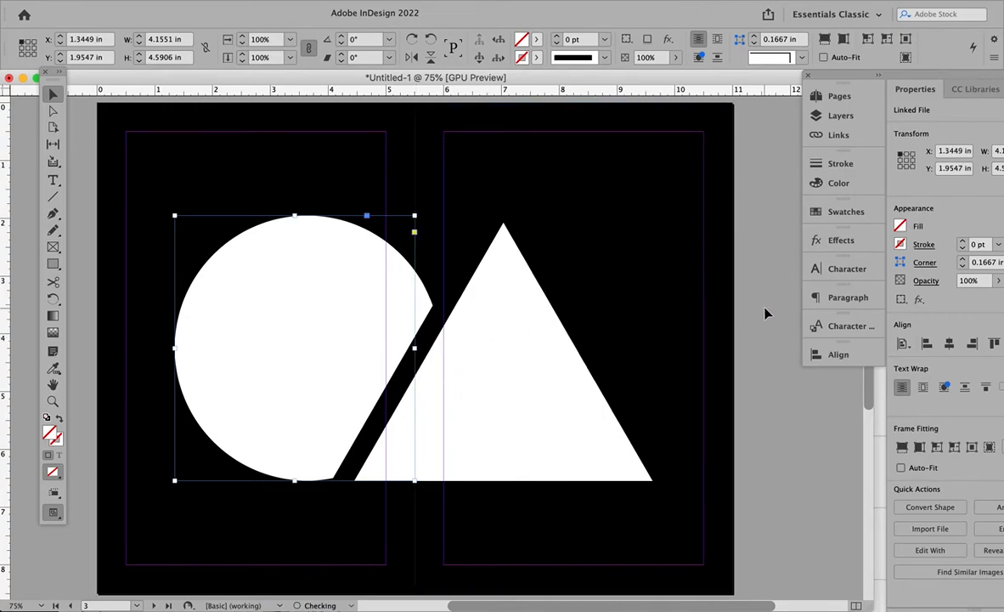
- Check the frames of the right-page and left-page logo halves on the 2–3 spread
{"action": "left_click", "coordinate": [706, 283]}
{"action": "left_click", "coordinate": [533, 348]}
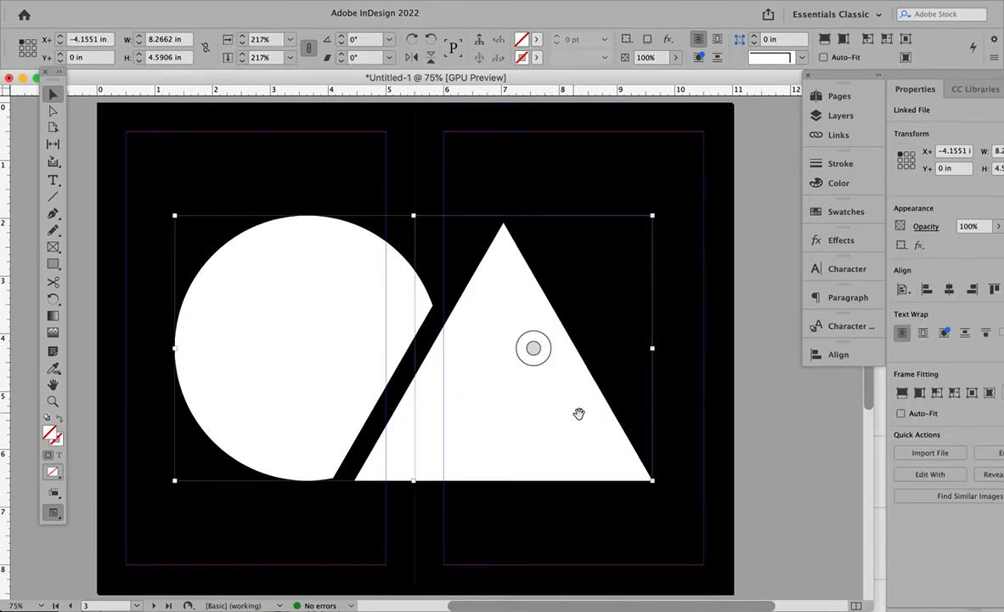
{"action": "left_click", "coordinate": [325, 343]}
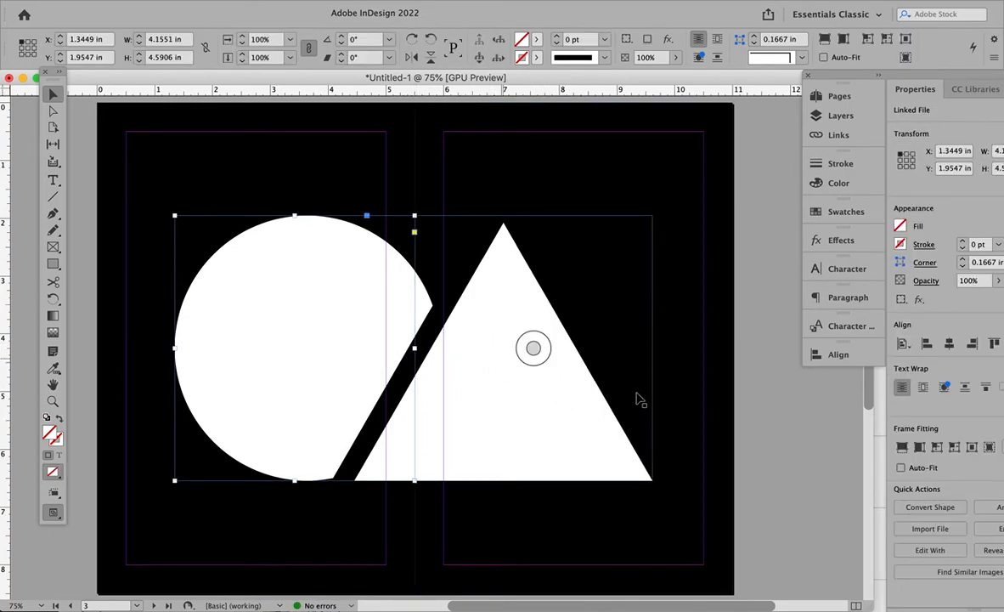
{"action": "left_click", "coordinate": [712, 396]}
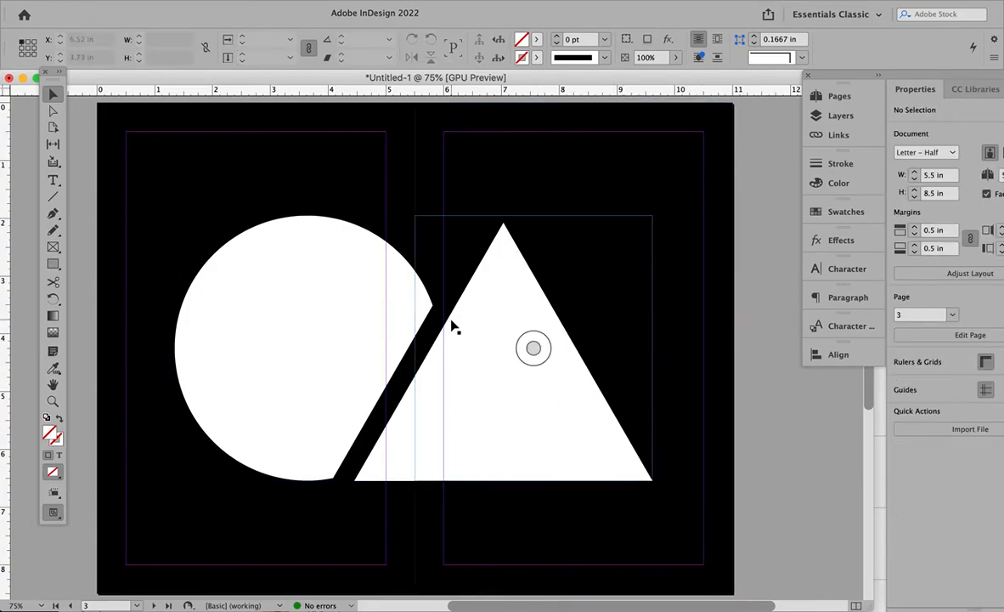
- Inspect the photo strip that spans both pages of the 4–5 spread
{"action": "scroll", "coordinate": [808, 445], "scroll_direction": "down", "scroll_amount": 10}
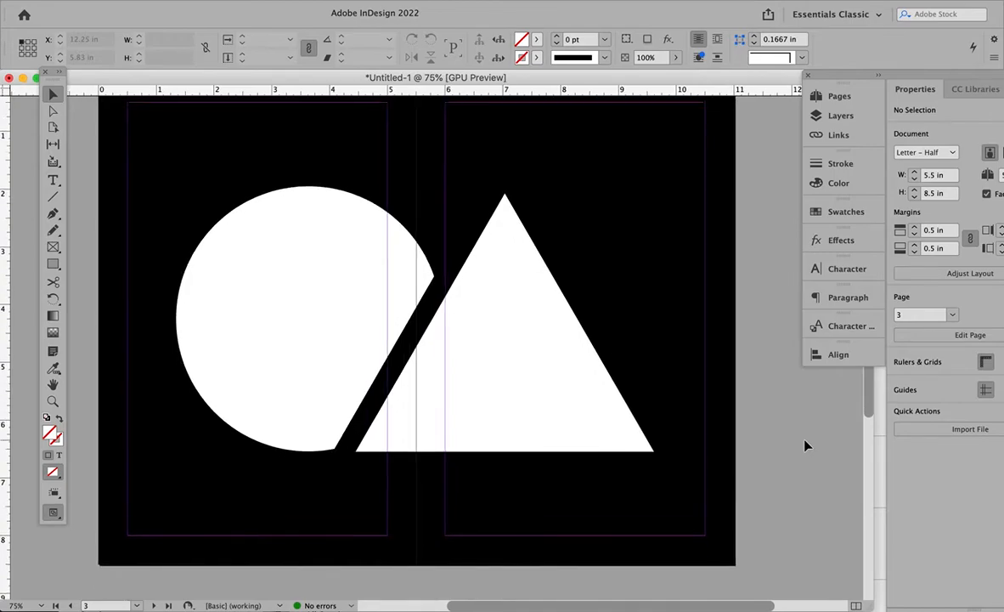
{"action": "scroll", "coordinate": [808, 446], "scroll_direction": "down", "scroll_amount": 10}
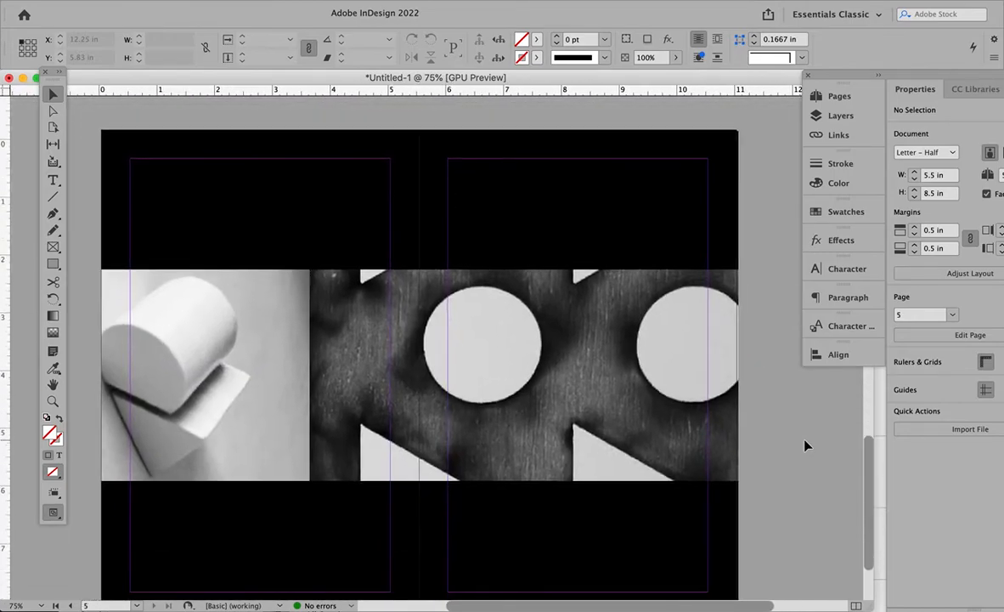
{"action": "left_click", "coordinate": [561, 350]}
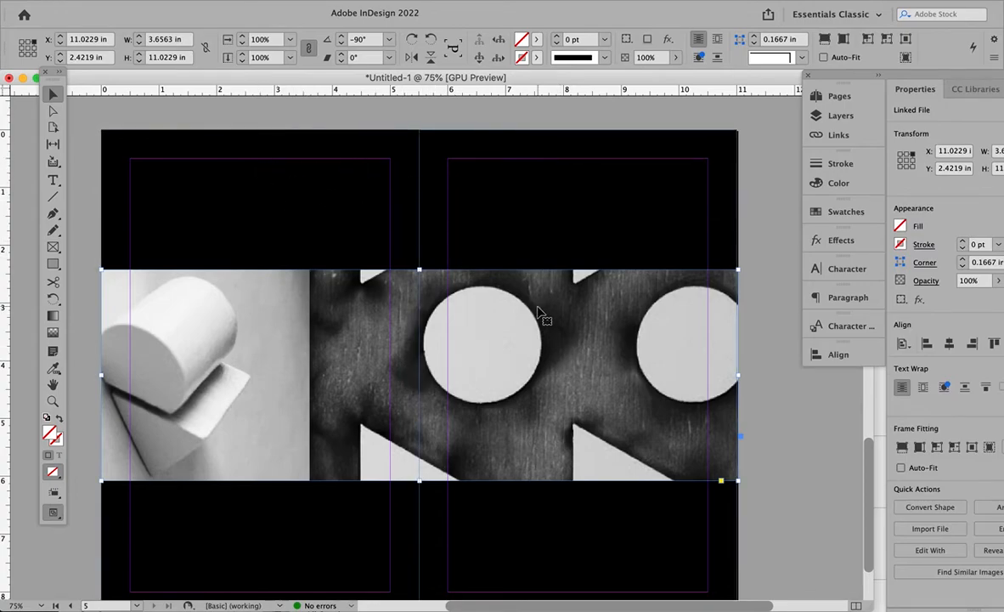
{"action": "left_click", "coordinate": [776, 213]}
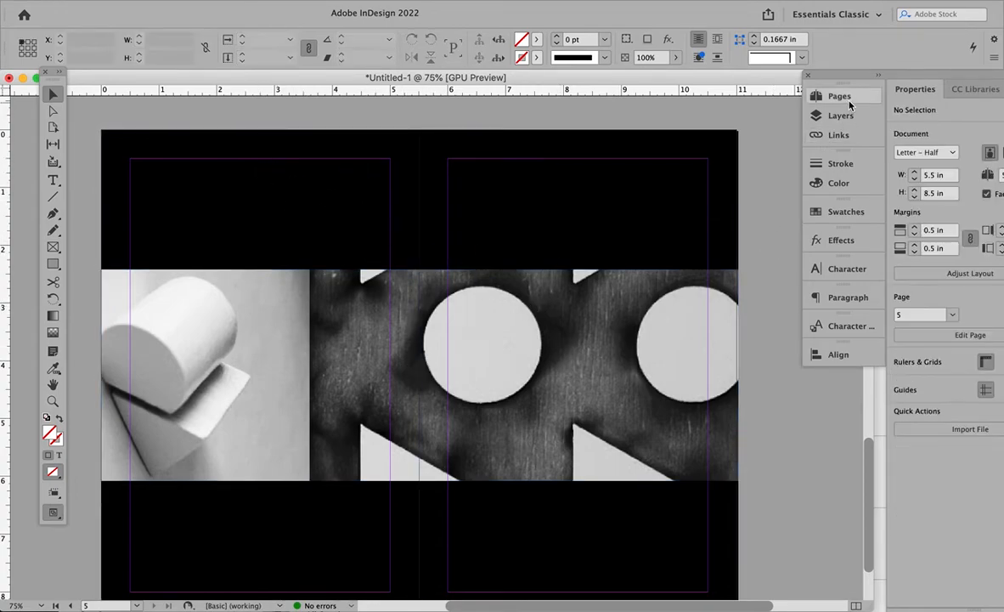
- Turn off Allow Document Pages to Shuffle, and disable Allow Selected Spread to Shuffle for spread 4–5
{"action": "left_click", "coordinate": [832, 96]}
{"action": "left_click", "coordinate": [792, 90]}
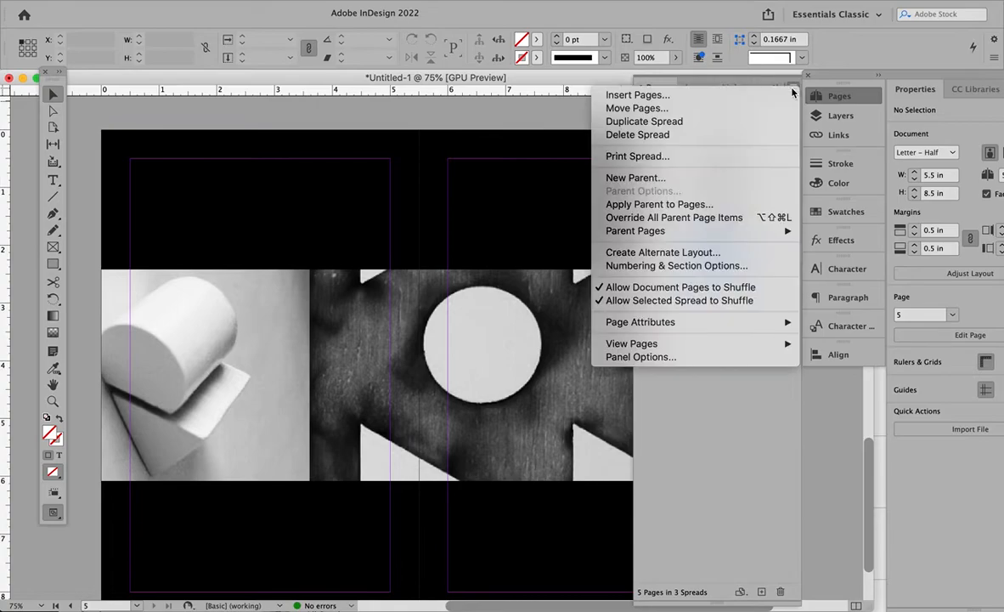
{"action": "left_click", "coordinate": [732, 293]}
{"action": "left_click", "coordinate": [792, 90]}
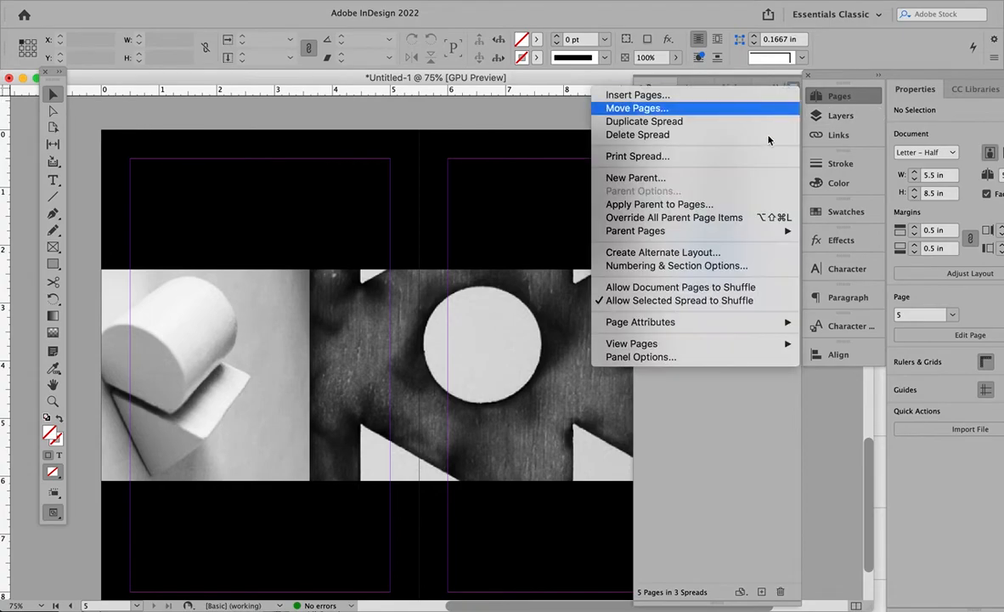
{"action": "left_click", "coordinate": [718, 301]}
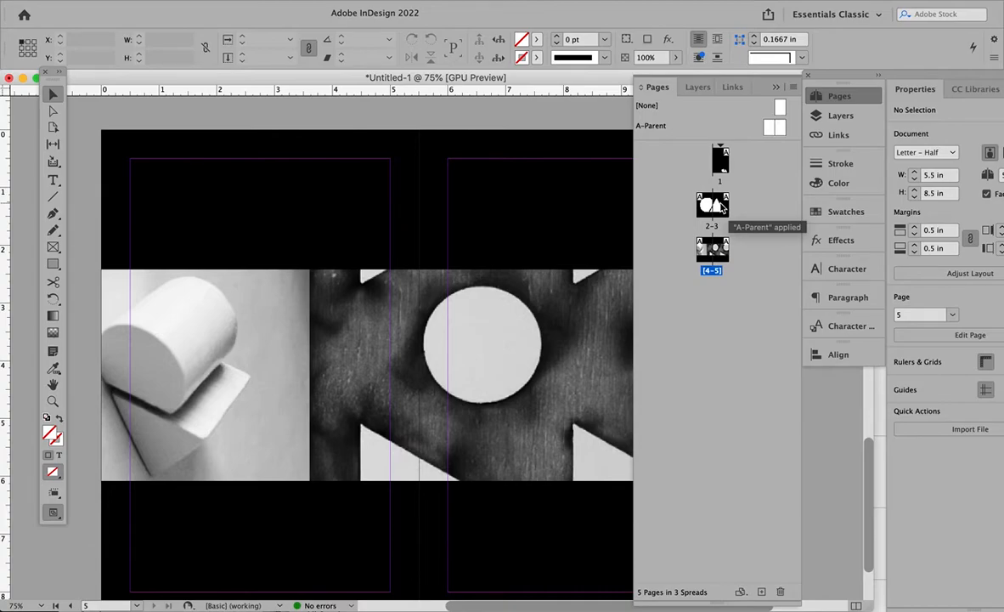
- Move page 3 out of the 2–3 spread so pages 2 and 3 become separate single-page spreads
{"action": "left_click", "coordinate": [720, 207]}
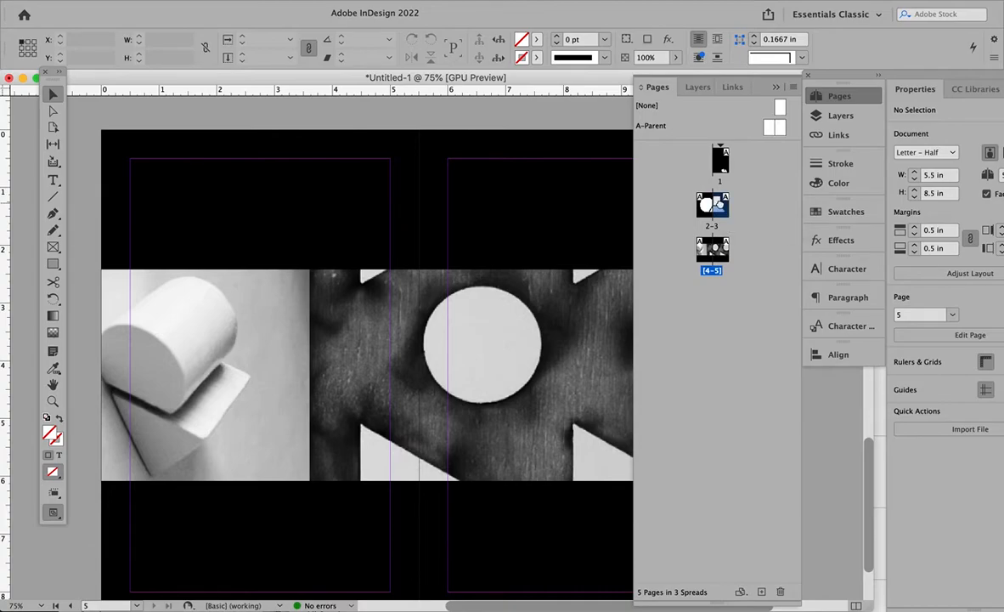
{"action": "left_click", "coordinate": [746, 222]}
{"action": "left_click", "coordinate": [721, 209]}
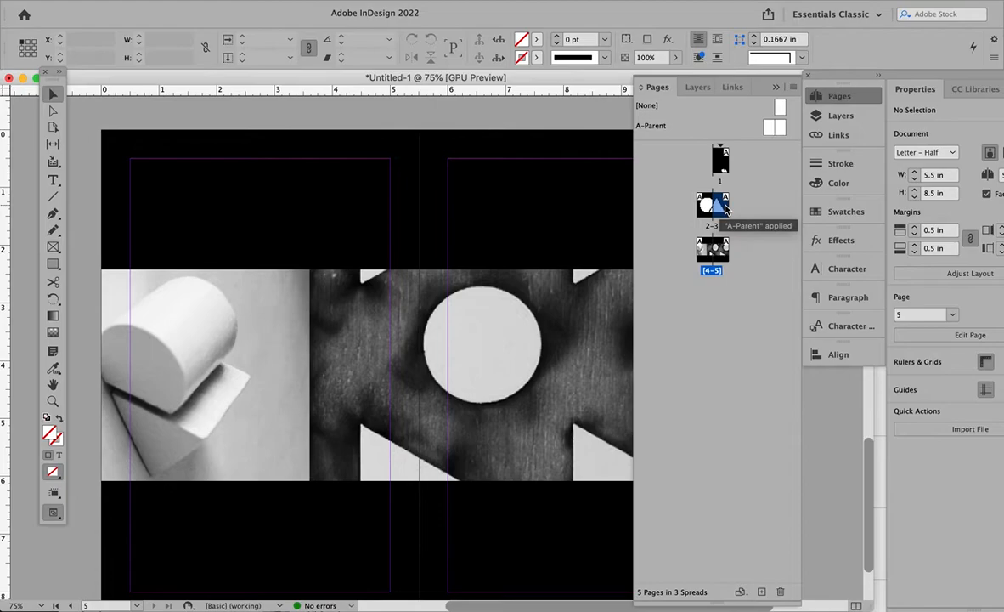
{"action": "left_click_drag", "start_coordinate": [723, 210], "coordinate": [736, 214]}
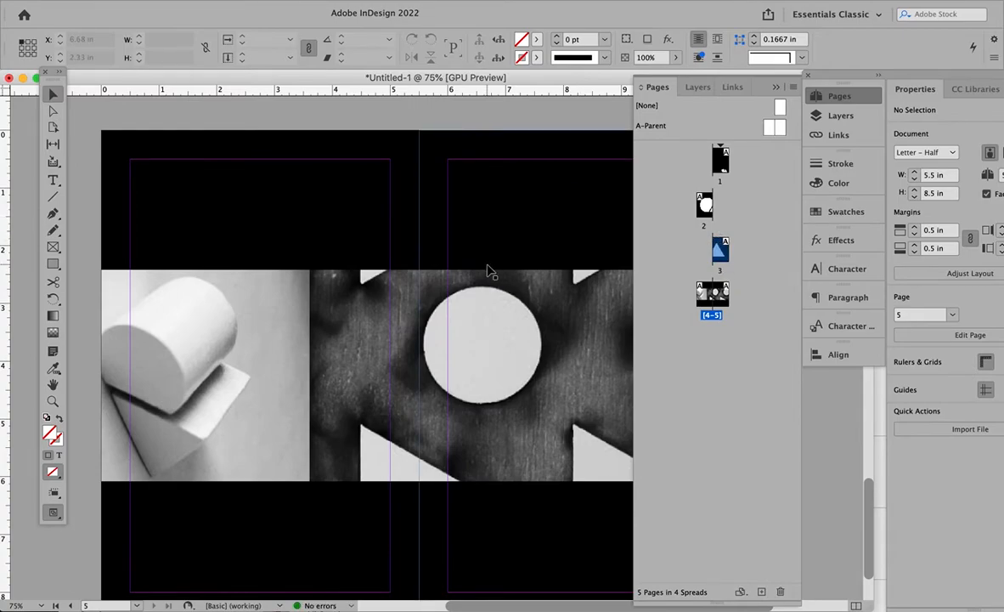
- Examine how the logo halves end at the spine edges of the separated pages 2 and 3
{"action": "scroll", "coordinate": [489, 268], "scroll_direction": "up", "scroll_amount": 10}
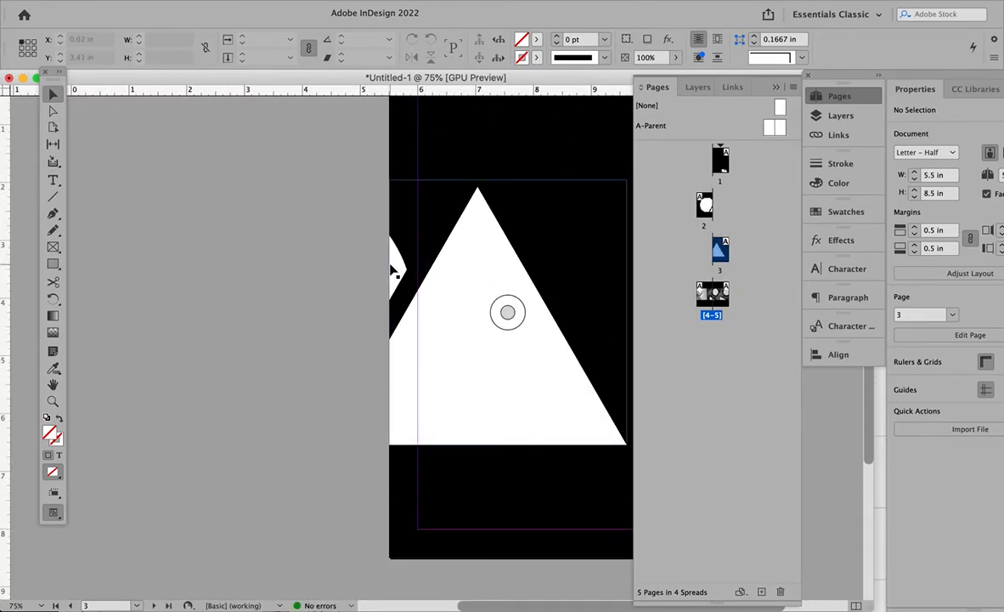
{"action": "scroll", "coordinate": [391, 269], "scroll_direction": "right", "scroll_amount": 4}
{"action": "scroll", "coordinate": [391, 268], "scroll_direction": "up", "scroll_amount": 2}
{"action": "scroll", "coordinate": [391, 268], "scroll_direction": "down", "scroll_amount": 1}
{"action": "scroll", "coordinate": [331, 318], "scroll_direction": "up", "scroll_amount": 10}
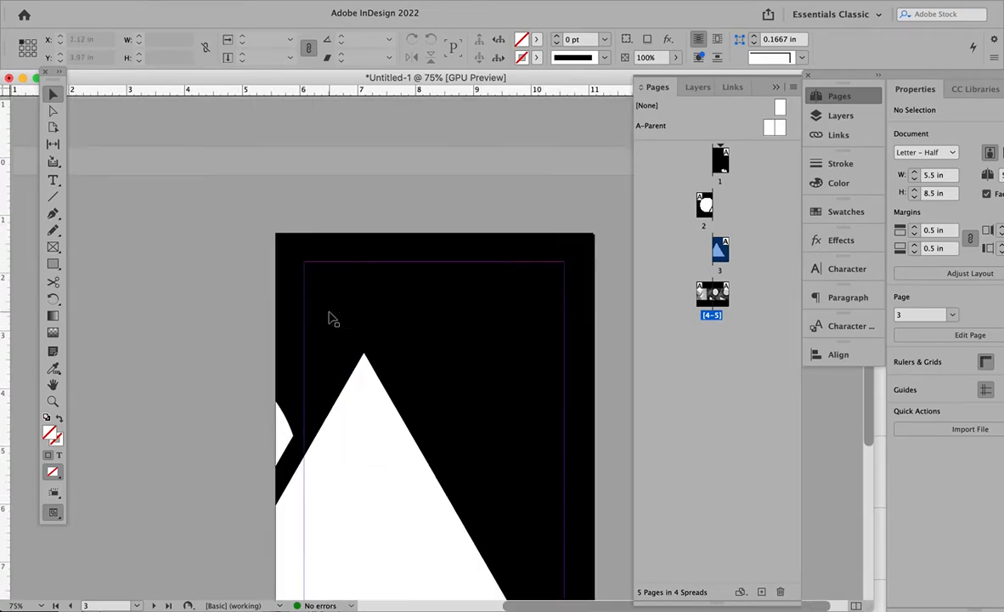
{"action": "scroll", "coordinate": [331, 319], "scroll_direction": "left", "scroll_amount": 3}
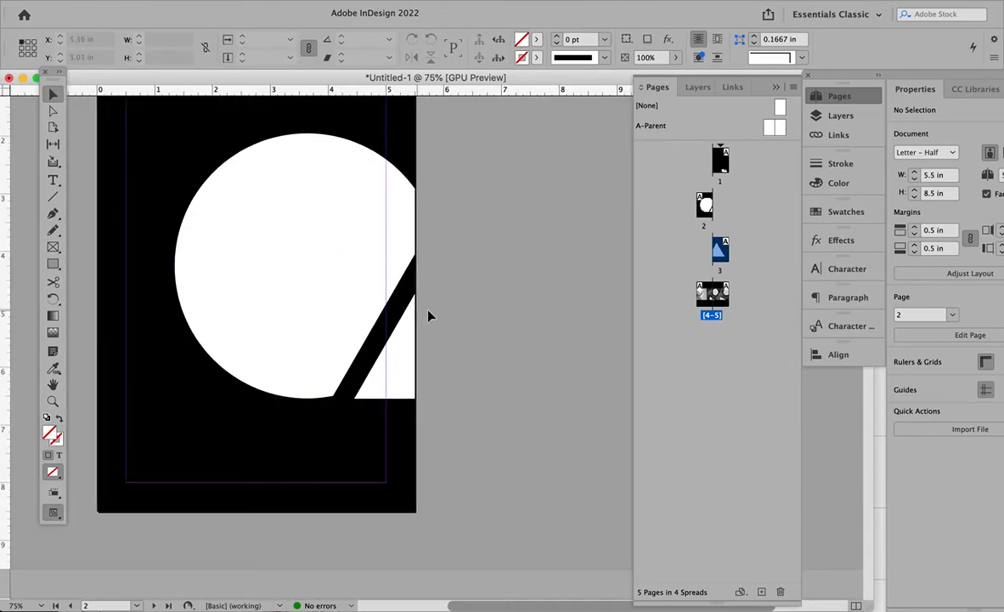
{"action": "scroll", "coordinate": [456, 312], "scroll_direction": "down", "scroll_amount": 1}
{"action": "scroll", "coordinate": [457, 313], "scroll_direction": "down", "scroll_amount": 2}
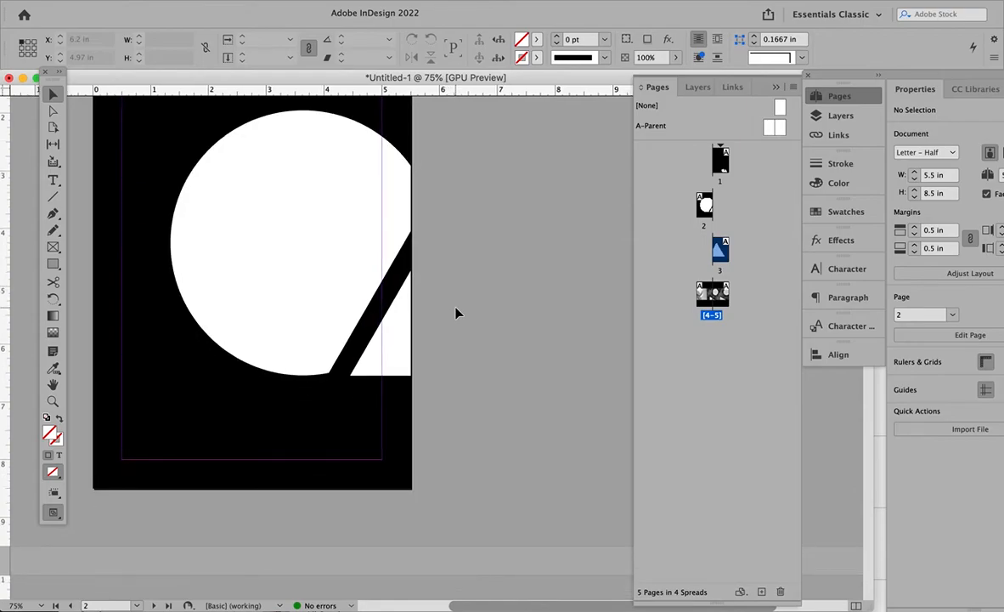
{"action": "scroll", "coordinate": [456, 313], "scroll_direction": "down", "scroll_amount": 10}
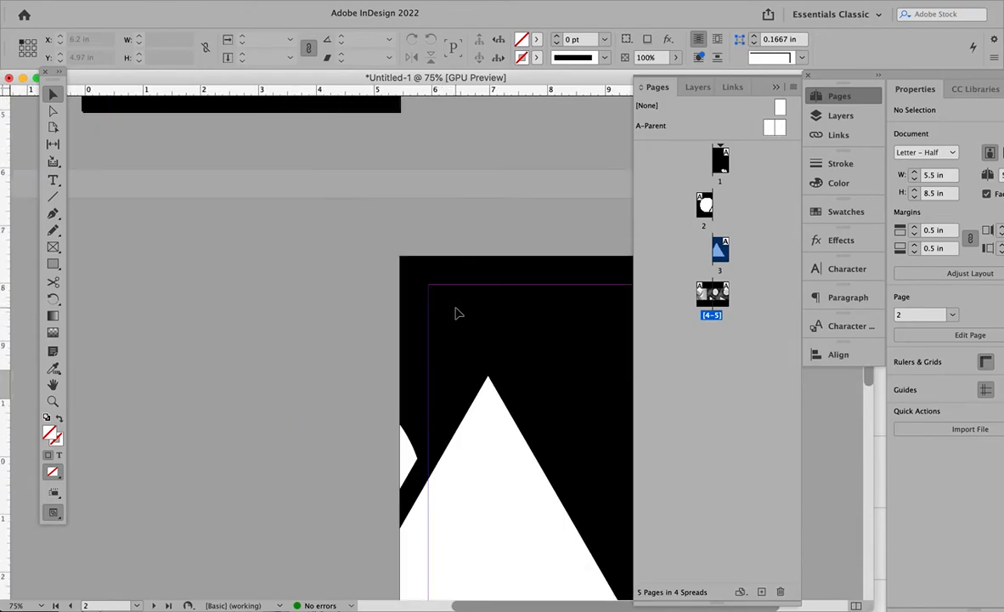
{"action": "scroll", "coordinate": [456, 313], "scroll_direction": "down", "scroll_amount": 2}
{"action": "scroll", "coordinate": [456, 313], "scroll_direction": "right", "scroll_amount": 3}
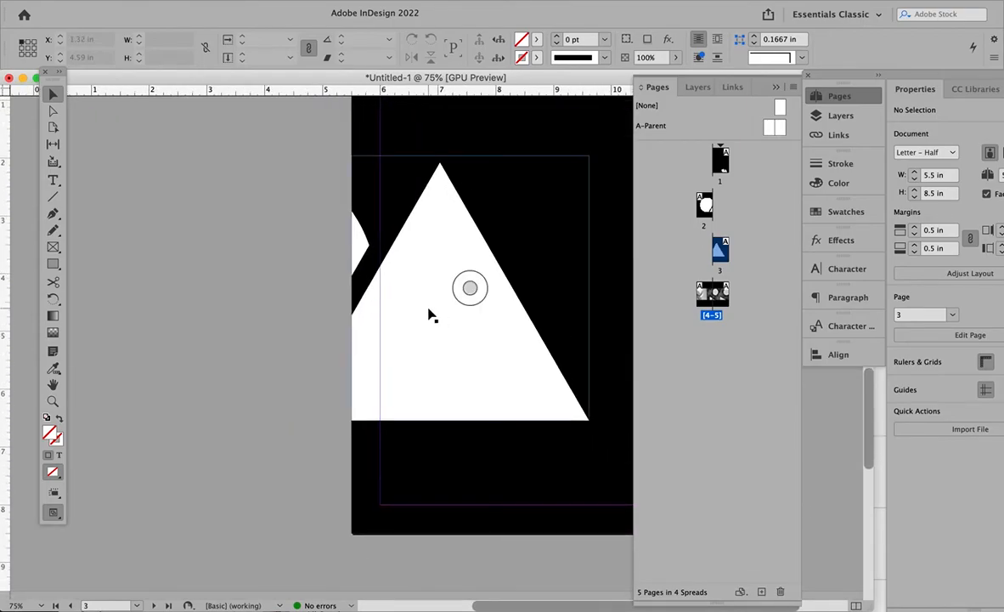
{"action": "scroll", "coordinate": [431, 314], "scroll_direction": "right", "scroll_amount": 2}
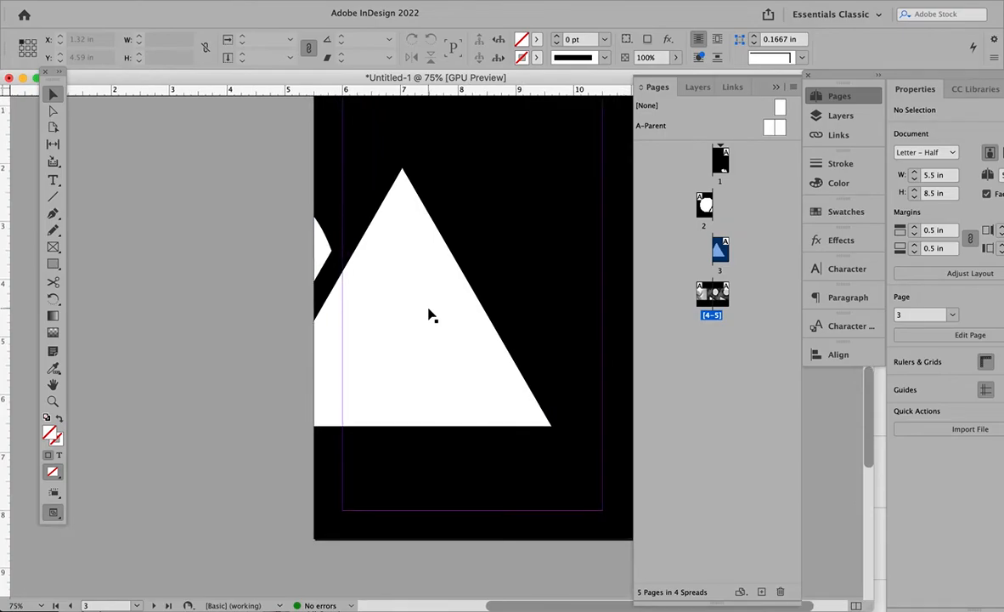
{"action": "scroll", "coordinate": [374, 280], "scroll_direction": "up", "scroll_amount": 10}
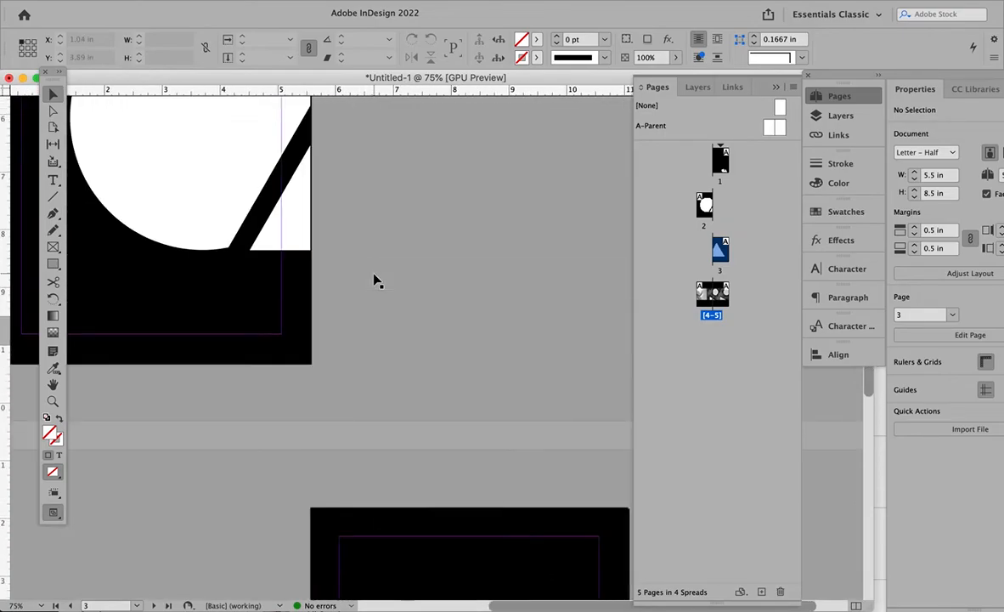
{"action": "scroll", "coordinate": [374, 281], "scroll_direction": "up", "scroll_amount": 1}
{"action": "scroll", "coordinate": [426, 298], "scroll_direction": "up", "scroll_amount": 3}
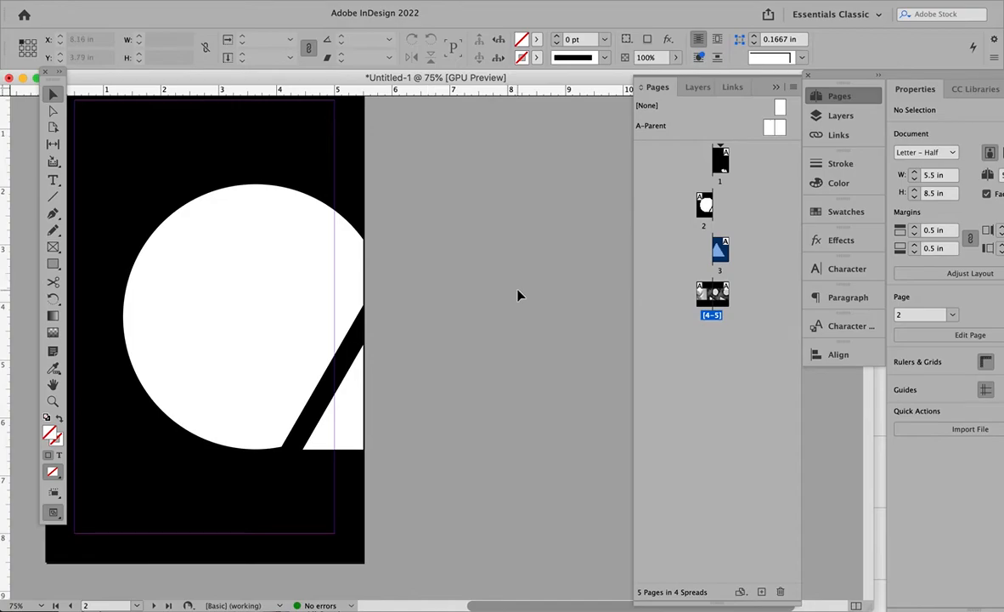
- Try to separate page 5 from page 4 while the uncropped photo strip spans both, and undo the page move
{"action": "scroll", "coordinate": [520, 294], "scroll_direction": "down", "scroll_amount": 5}
{"action": "left_click", "coordinate": [723, 294]}
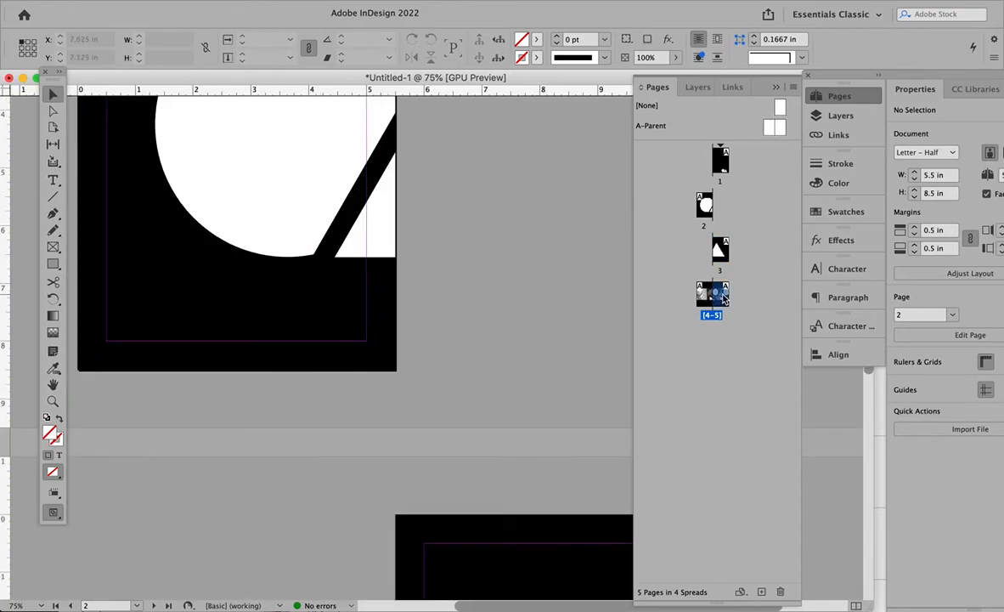
{"action": "left_click_drag", "start_coordinate": [723, 295], "coordinate": [738, 296]}
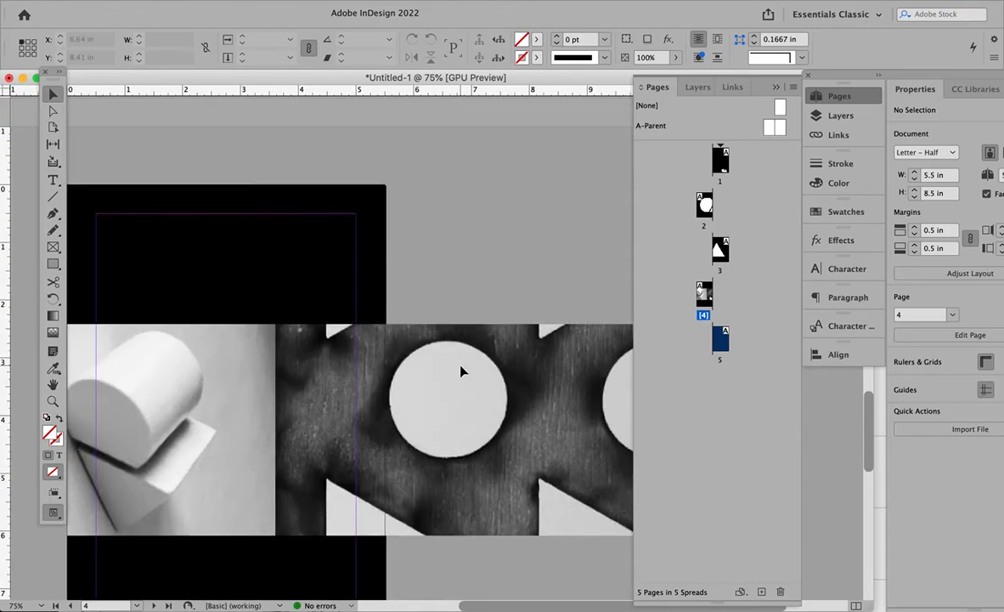
{"action": "scroll", "coordinate": [462, 371], "scroll_direction": "right", "scroll_amount": 5}
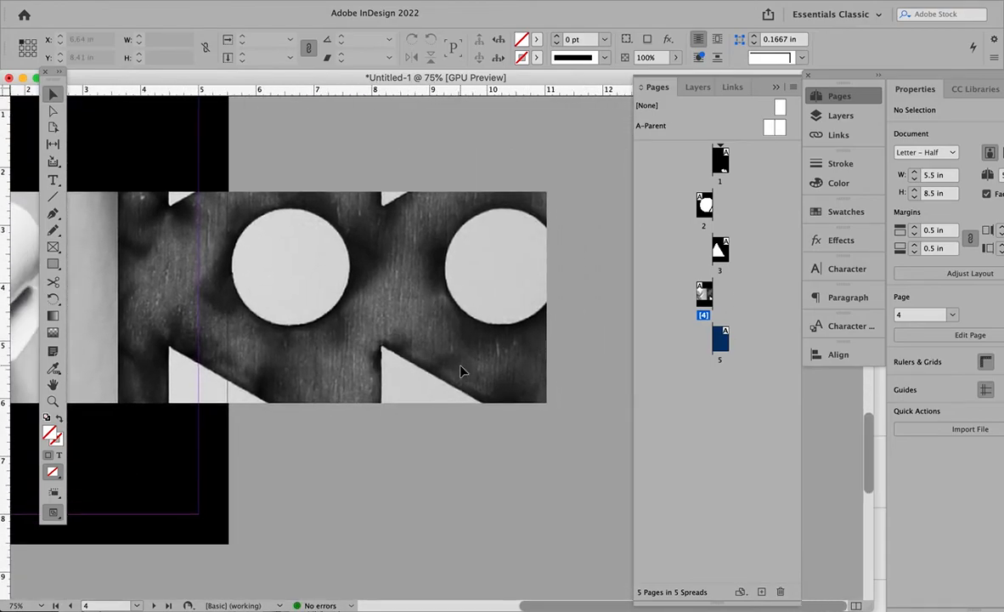
{"action": "scroll", "coordinate": [461, 371], "scroll_direction": "down", "scroll_amount": 10}
{"action": "scroll", "coordinate": [462, 370], "scroll_direction": "down", "scroll_amount": 5}
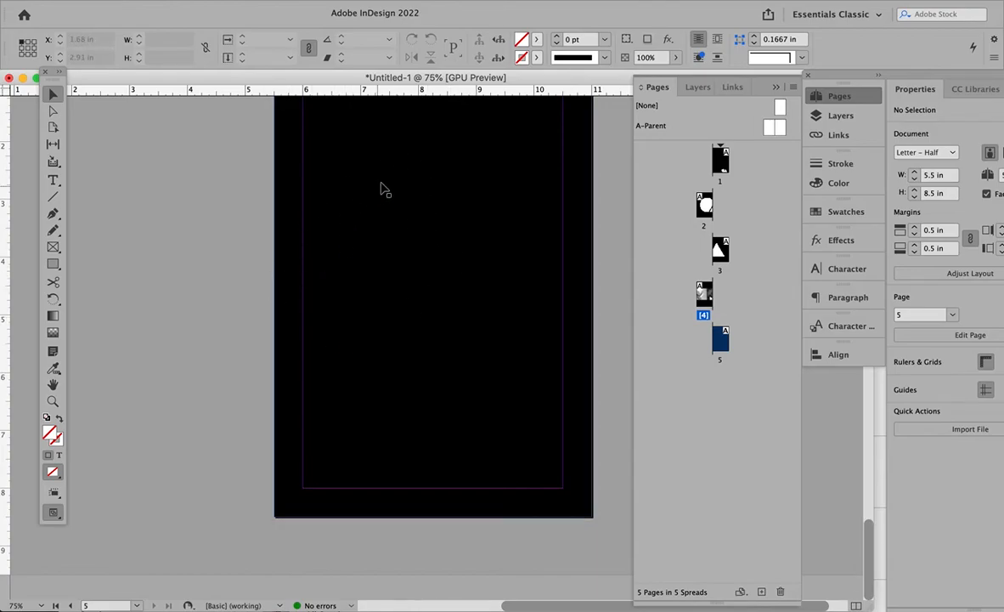
{"action": "key", "text": "super+z"}
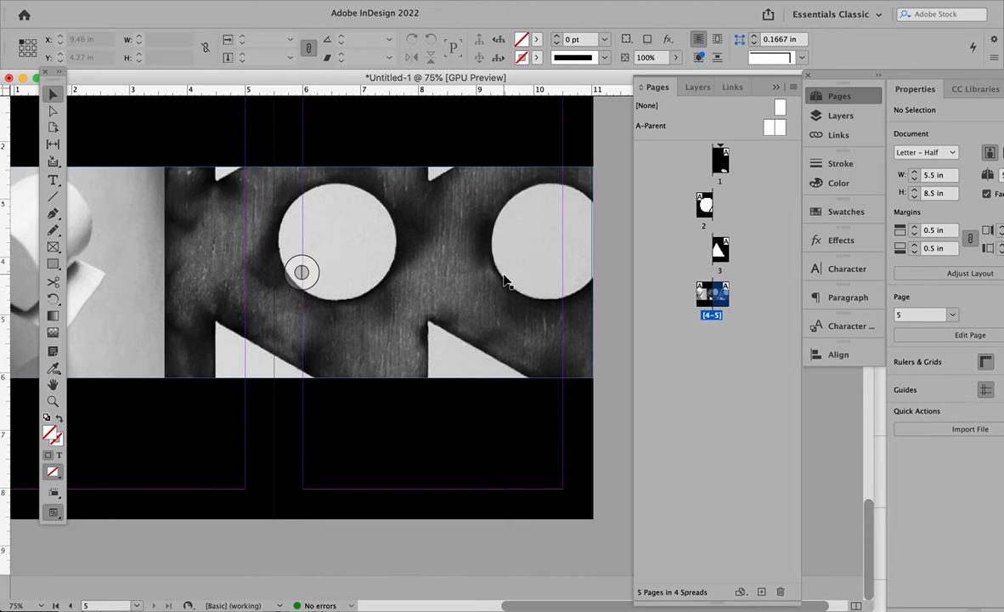
- Copy the photo strip spanning pages 4 and 5 and paste the duplicate in place
{"action": "left_click", "coordinate": [505, 282]}
{"action": "left_click", "coordinate": [128, 1]}
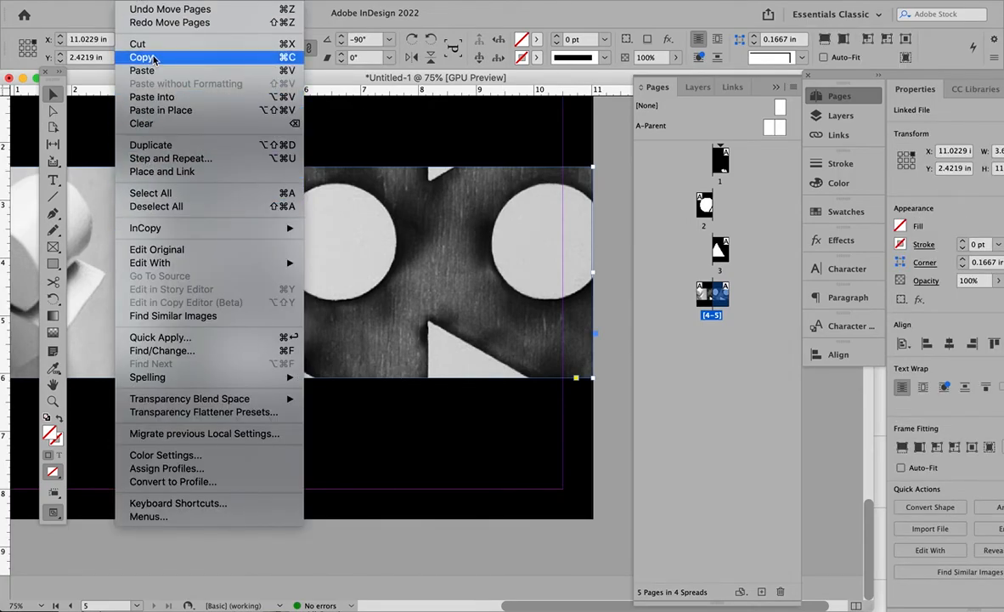
{"action": "left_click", "coordinate": [154, 58]}
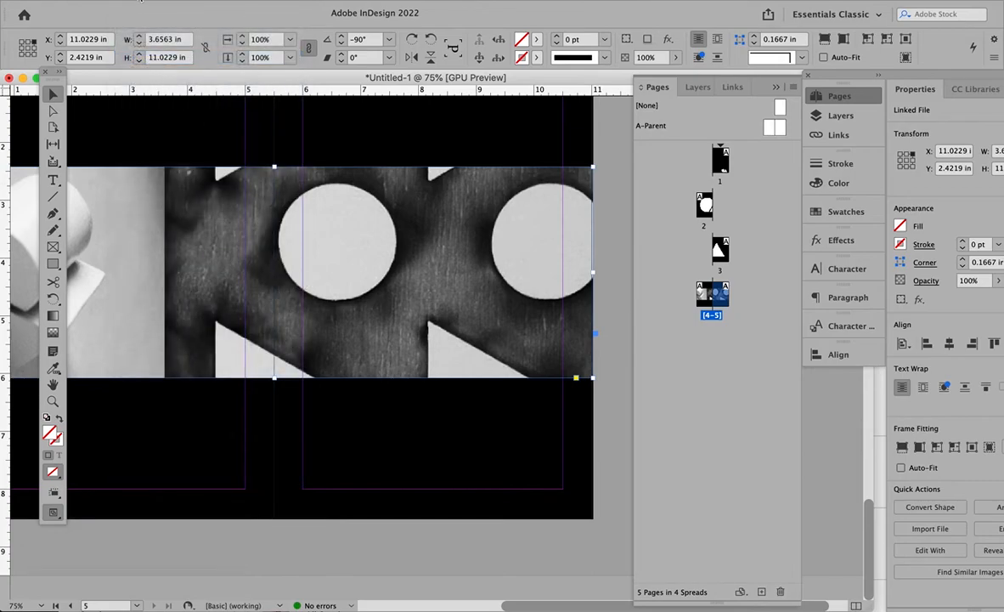
{"action": "left_click", "coordinate": [127, 1]}
{"action": "left_click", "coordinate": [161, 109]}
- Crop one photo strip copy to page 4 and the other to page 5, both ending at the spine
{"action": "left_click_drag", "start_coordinate": [594, 272], "coordinate": [273, 271]}
{"action": "left_click", "coordinate": [381, 293]}
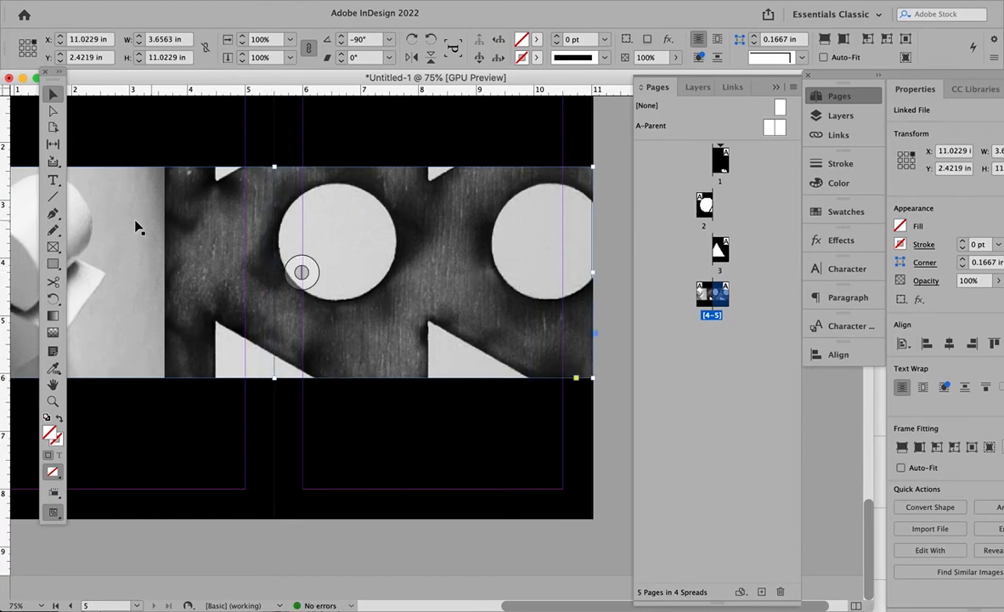
{"action": "scroll", "coordinate": [132, 224], "scroll_direction": "left", "scroll_amount": 1}
{"action": "scroll", "coordinate": [133, 226], "scroll_direction": "left", "scroll_amount": 4}
{"action": "left_click_drag", "start_coordinate": [132, 317], "coordinate": [453, 323]}
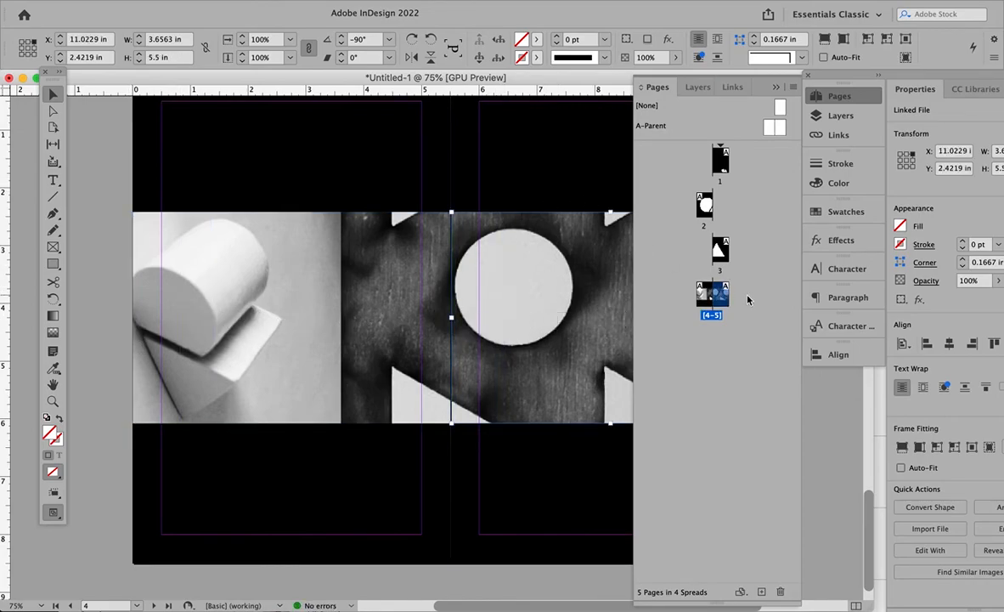
- Move page 5 out of the 4–5 spread onto its own spread below page 4
{"action": "left_click_drag", "start_coordinate": [722, 299], "coordinate": [723, 328]}
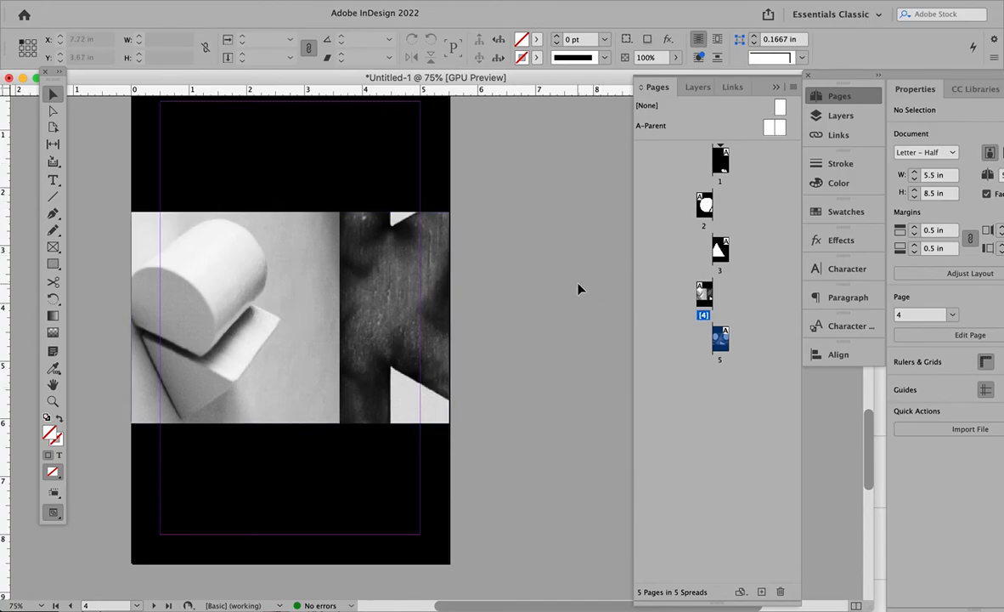
- Check the cropped photo halves on the separated pages 4 and 5
{"action": "scroll", "coordinate": [531, 298], "scroll_direction": "down", "scroll_amount": 5}
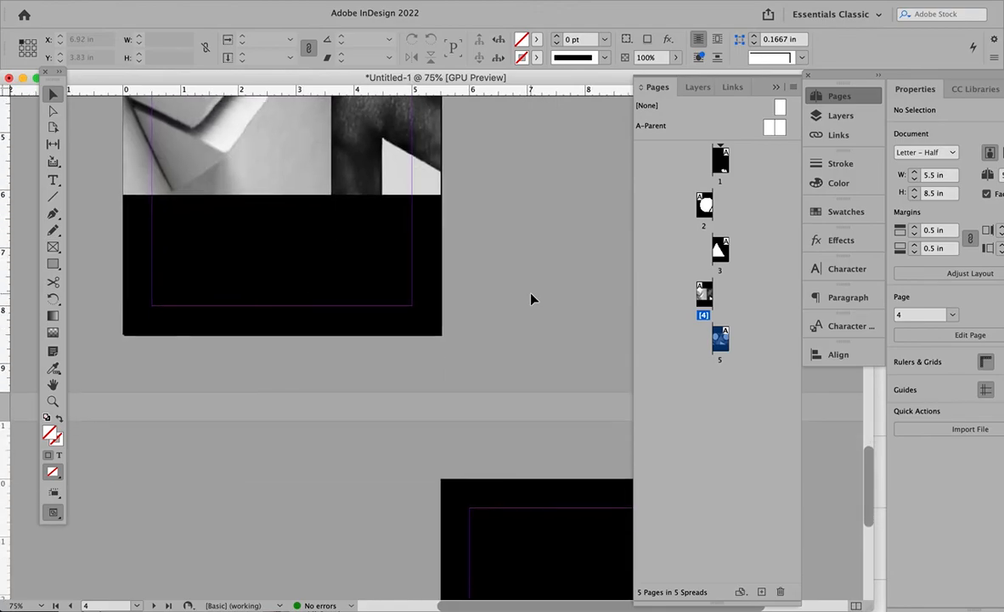
{"action": "scroll", "coordinate": [531, 298], "scroll_direction": "down", "scroll_amount": 10}
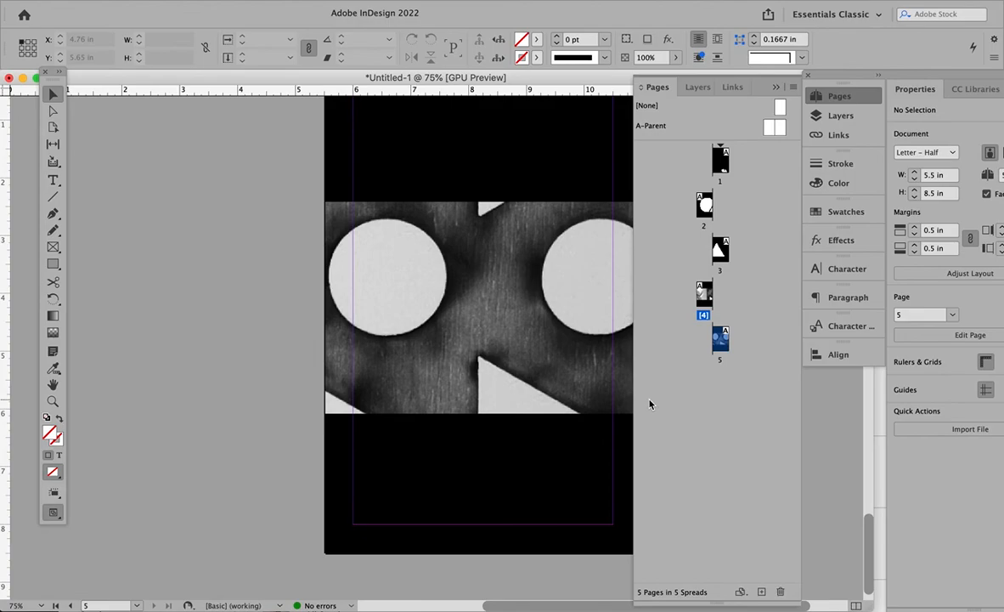
{"action": "scroll", "coordinate": [320, 280], "scroll_direction": "down", "scroll_amount": 10}
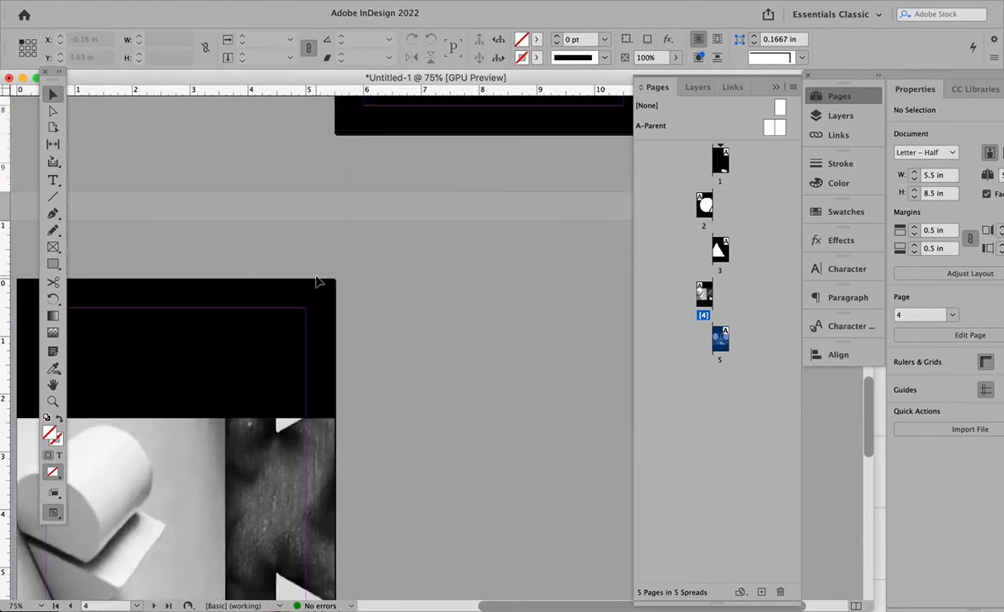
{"action": "scroll", "coordinate": [317, 282], "scroll_direction": "left", "scroll_amount": 4}
{"action": "scroll", "coordinate": [316, 281], "scroll_direction": "down", "scroll_amount": 6}
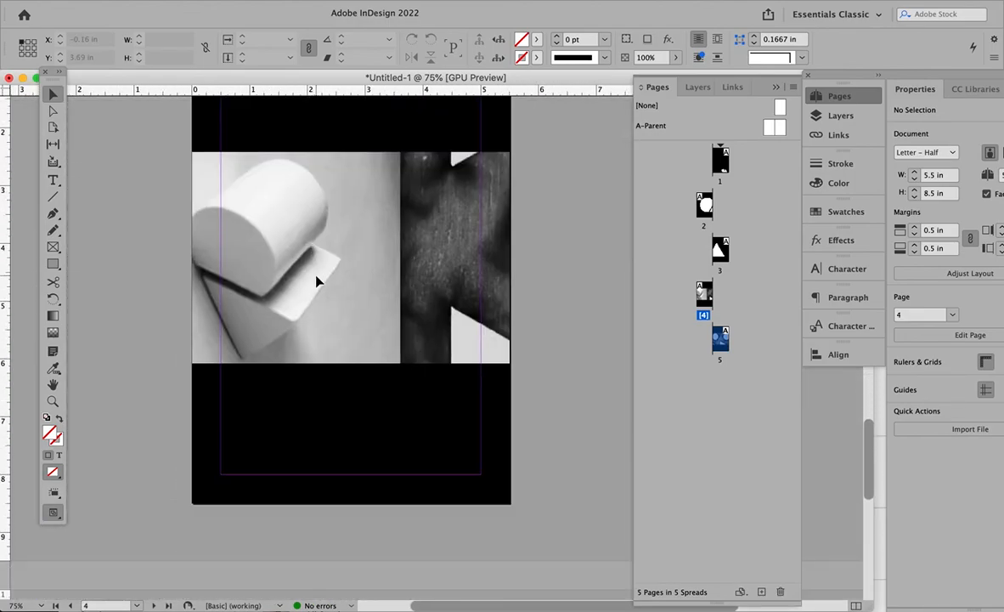
{"action": "scroll", "coordinate": [576, 372], "scroll_direction": "up", "scroll_amount": 1}
{"action": "scroll", "coordinate": [576, 372], "scroll_direction": "right", "scroll_amount": 1}
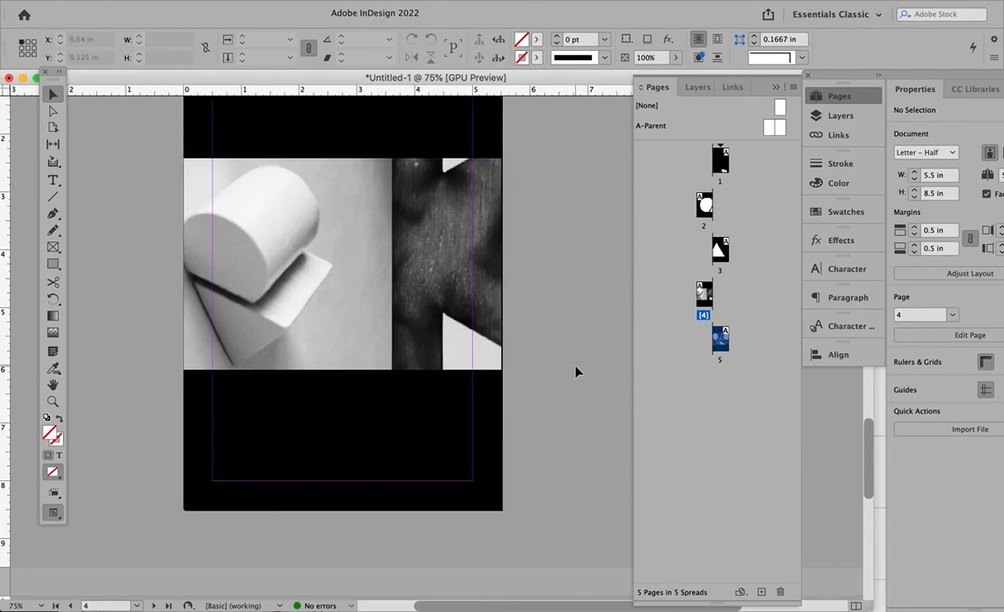
{"action": "scroll", "coordinate": [576, 372], "scroll_direction": "up", "scroll_amount": 3}
{"action": "scroll", "coordinate": [576, 373], "scroll_direction": "right", "scroll_amount": 1}
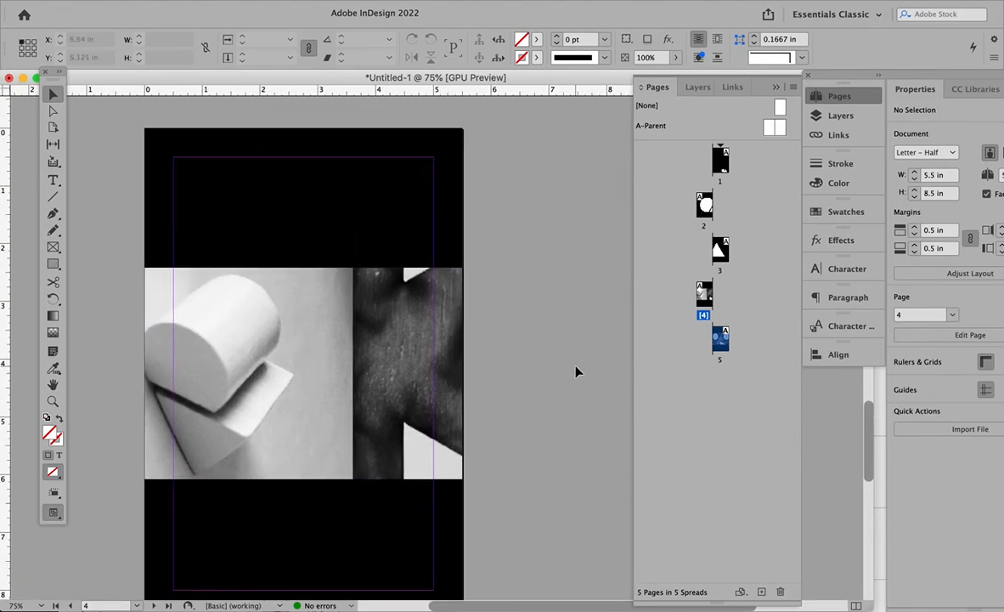